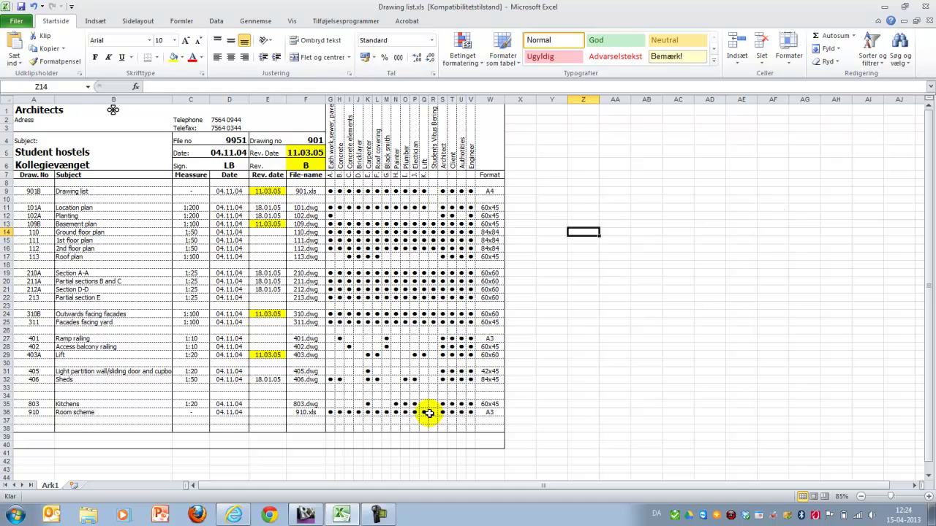
# Open the project in Revit and expand the Sheets (View Type) list in the Project Browser.
pyautogui.click(305, 515)
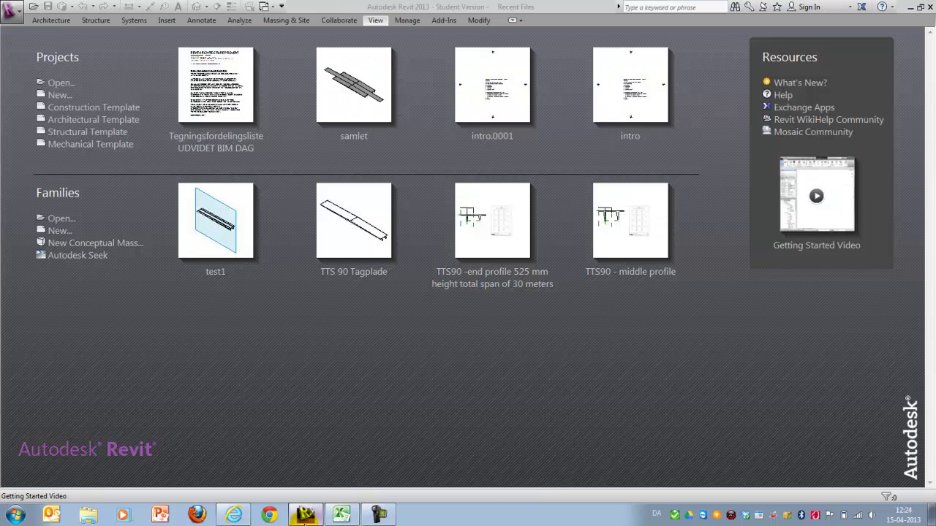
pyautogui.click(22, 18)
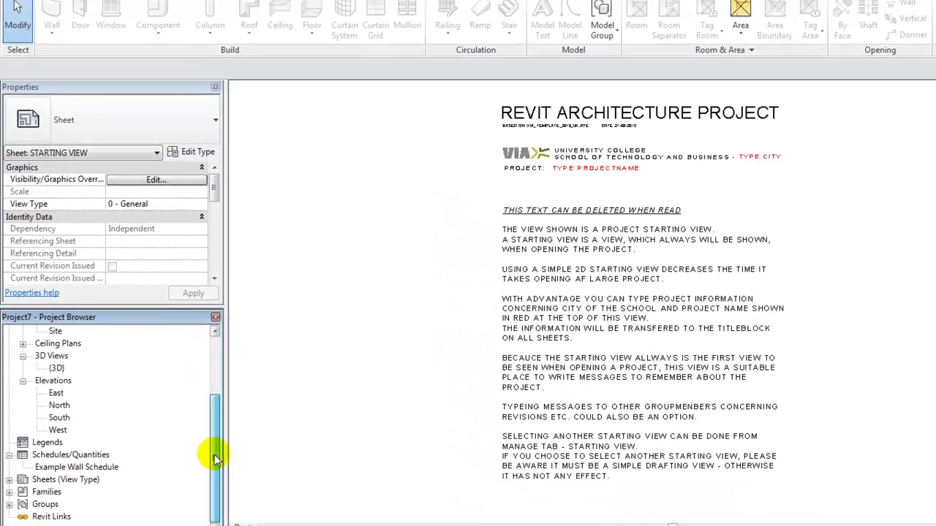
pyautogui.doubleClick(43, 483)
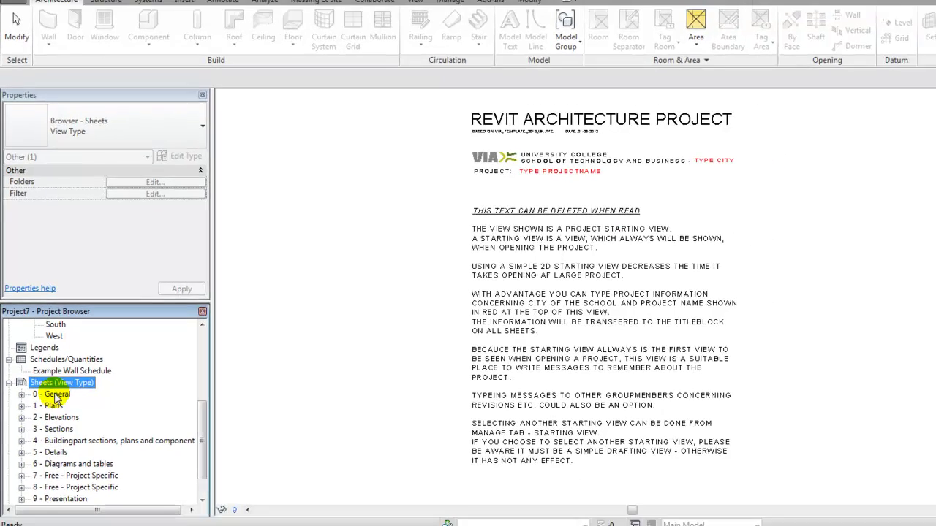
pyautogui.click(56, 395)
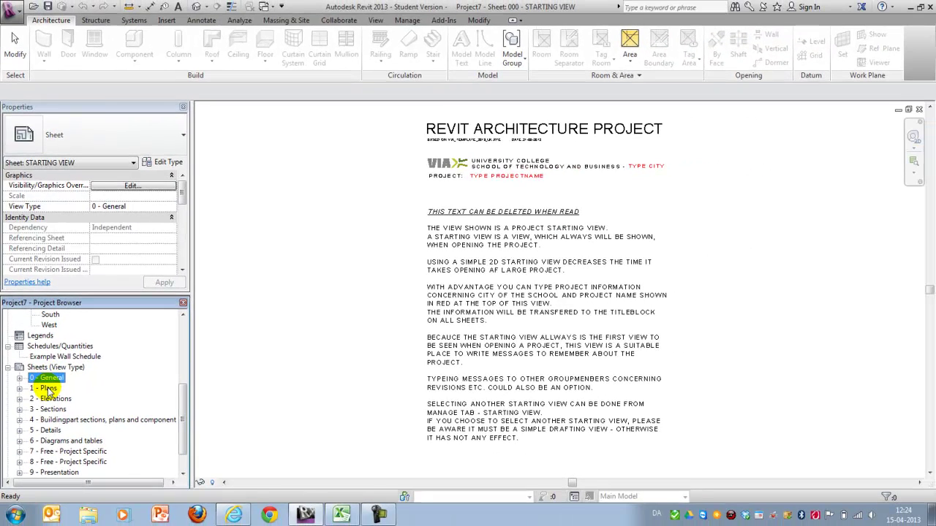
pyautogui.click(49, 389)
pyautogui.click(170, 206)
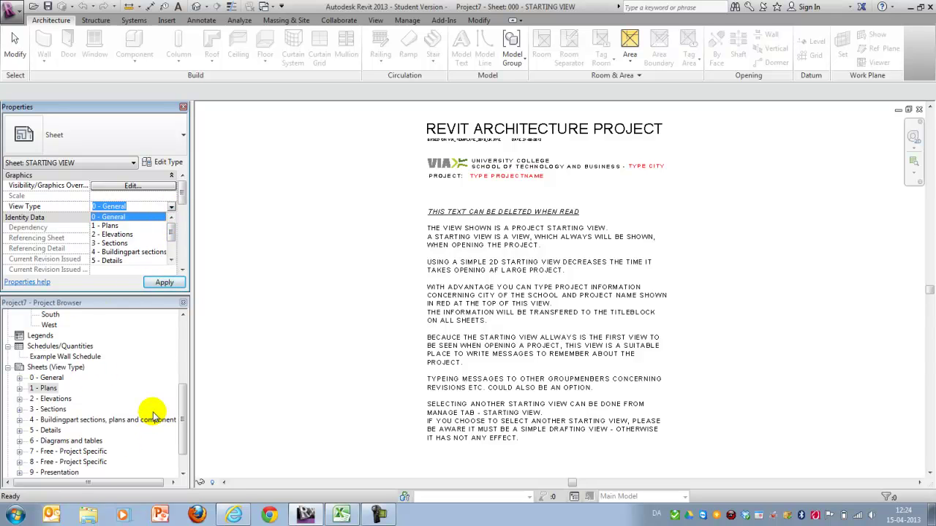
# Open the EXAMPLE SHEET under 2 - Elevations and go to the View tab's schedule tools.
pyautogui.click(48, 399)
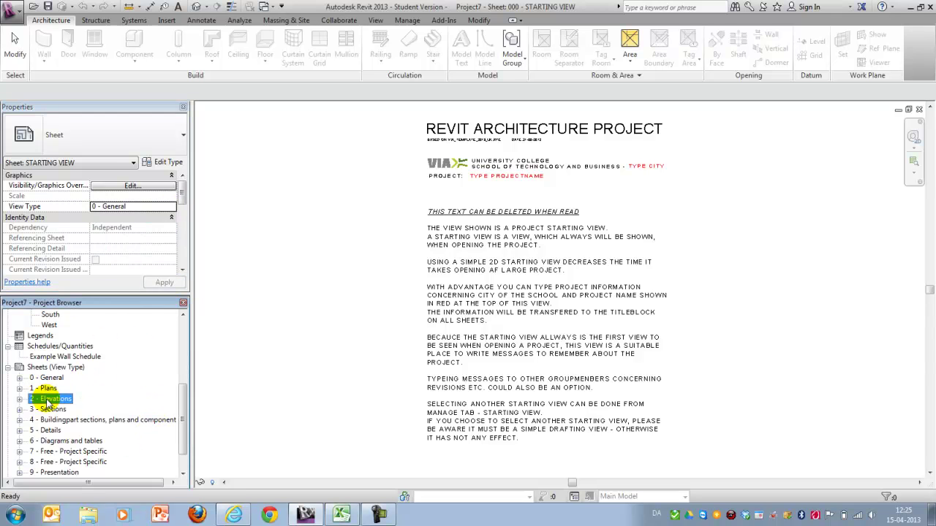
pyautogui.doubleClick(48, 399)
pyautogui.doubleClick(63, 409)
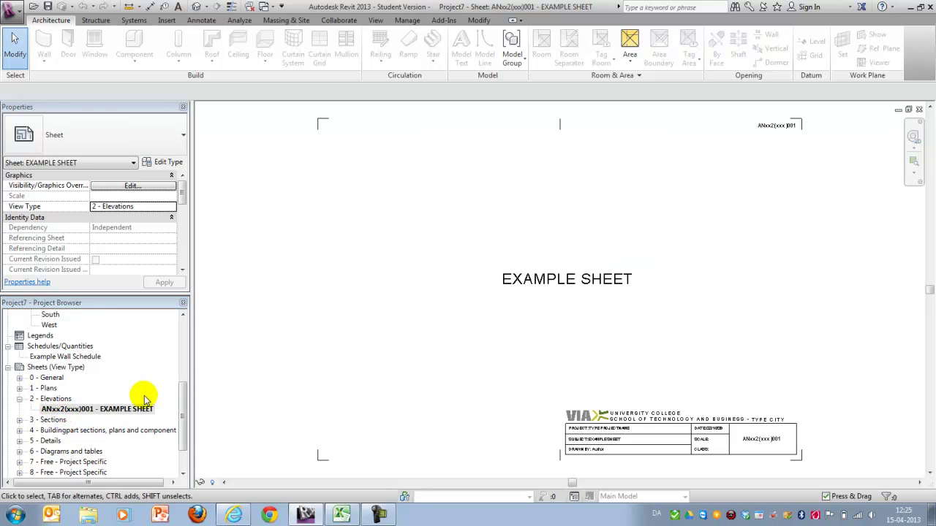
pyautogui.moveTo(184, 413); pyautogui.dragTo(183, 315)
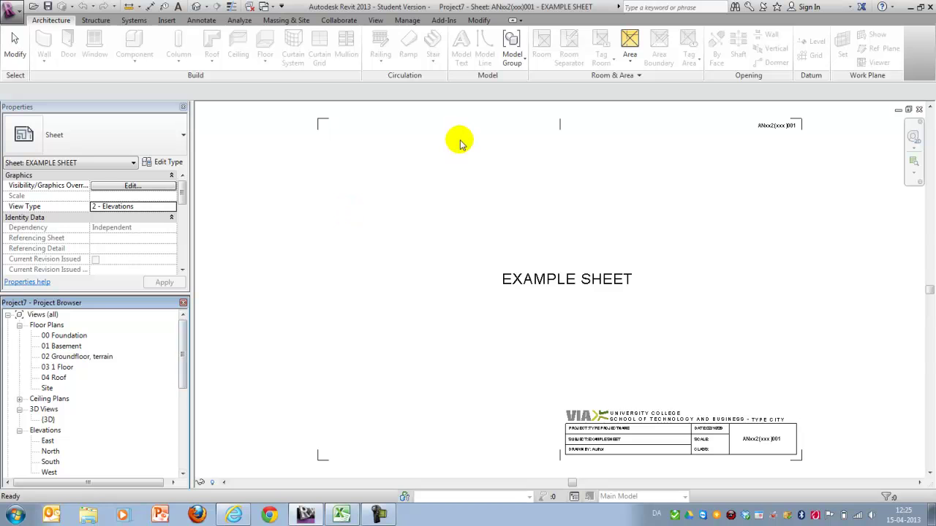
pyautogui.click(383, 23)
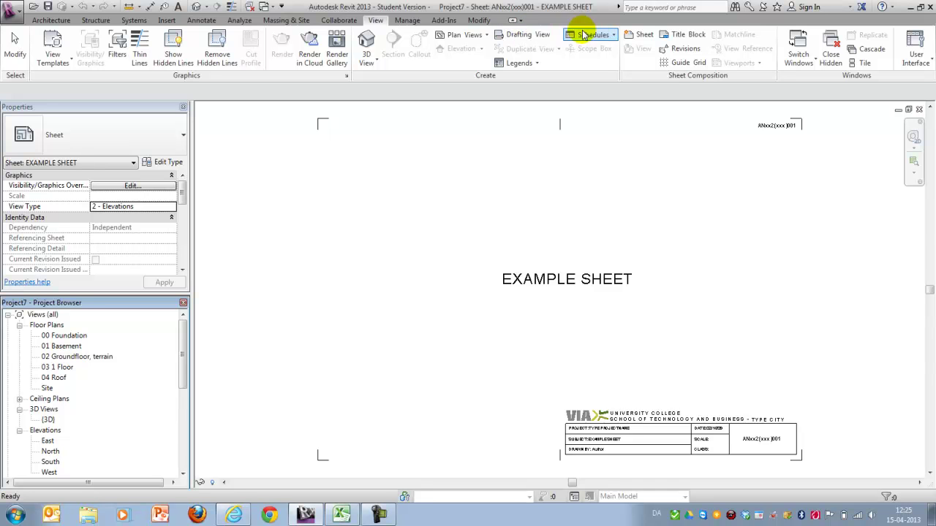
# Create a new Sheet List schedule with every available field added.
pyautogui.click(610, 36)
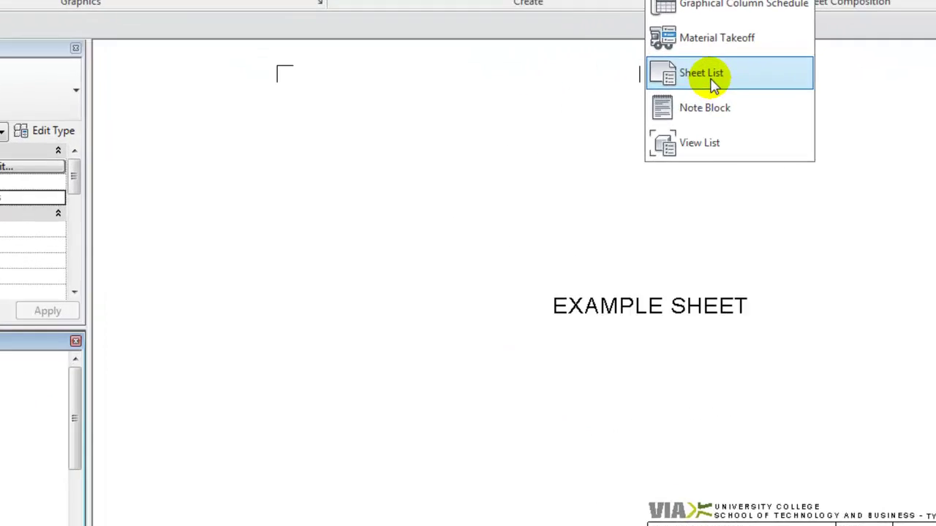
pyautogui.click(607, 124)
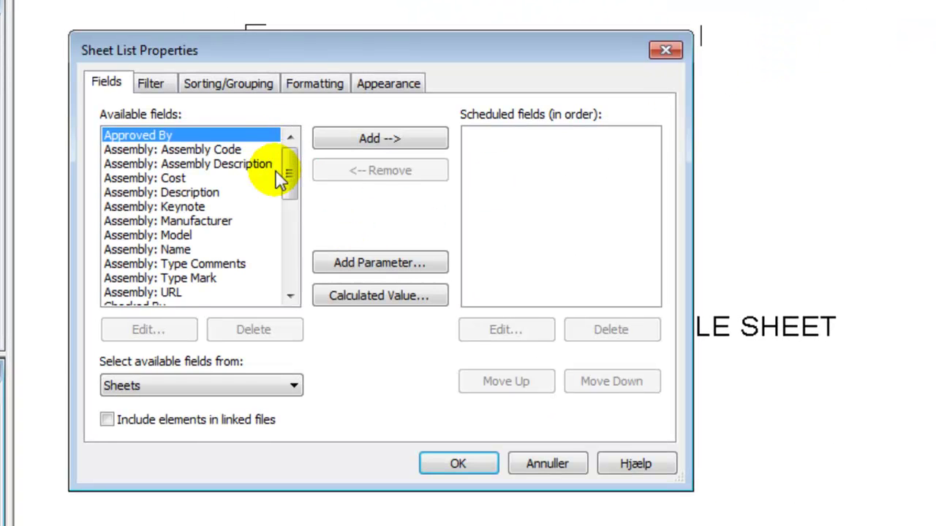
pyautogui.moveTo(286, 182); pyautogui.dragTo(121, 300)
pyautogui.keyDown('shift'); pyautogui.click(118, 293); pyautogui.keyUp('shift')
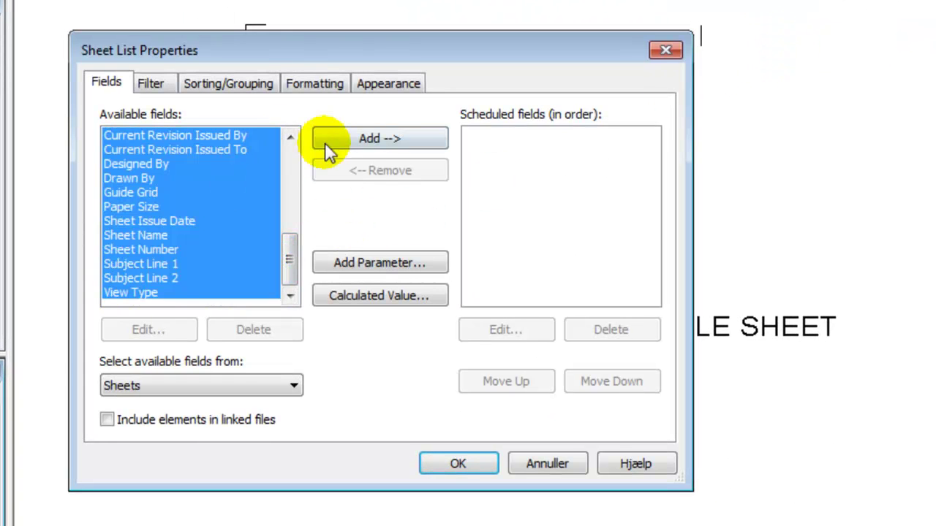
pyautogui.click(369, 140)
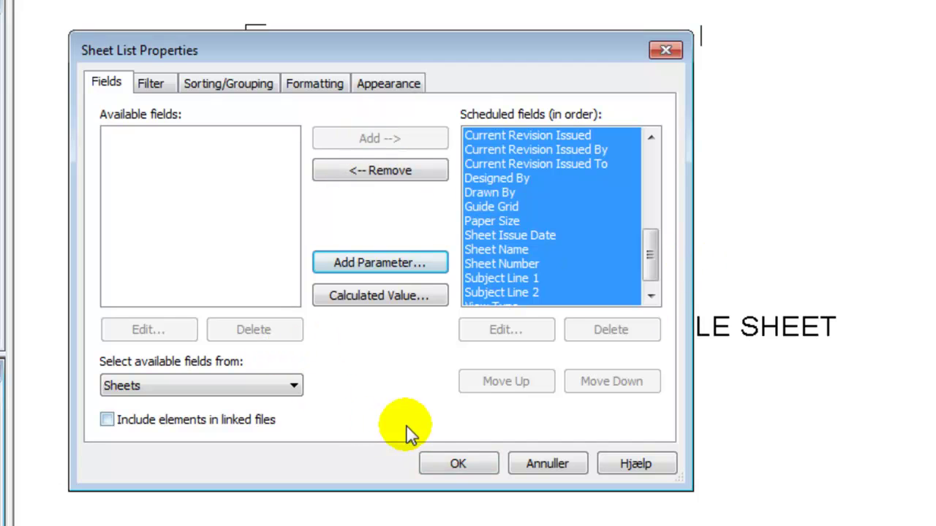
pyautogui.click(454, 463)
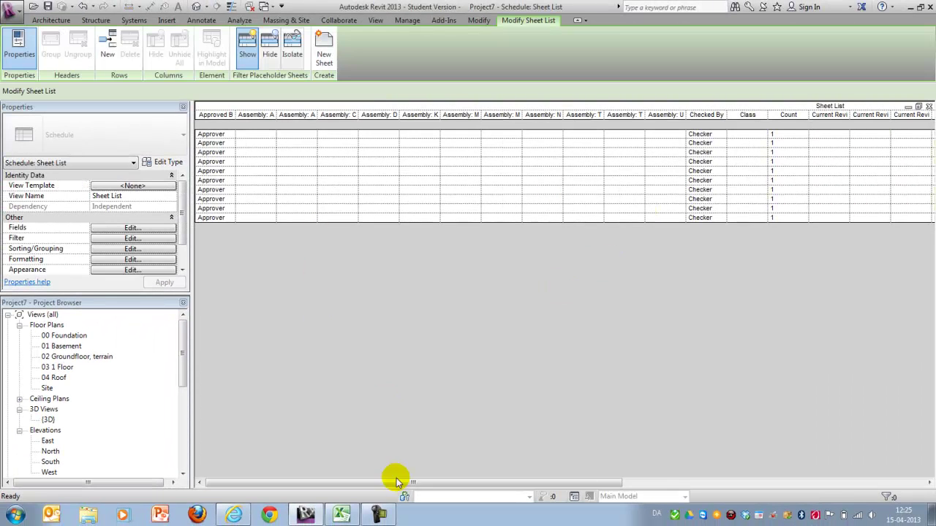
pyautogui.moveTo(396, 478); pyautogui.dragTo(702, 471)
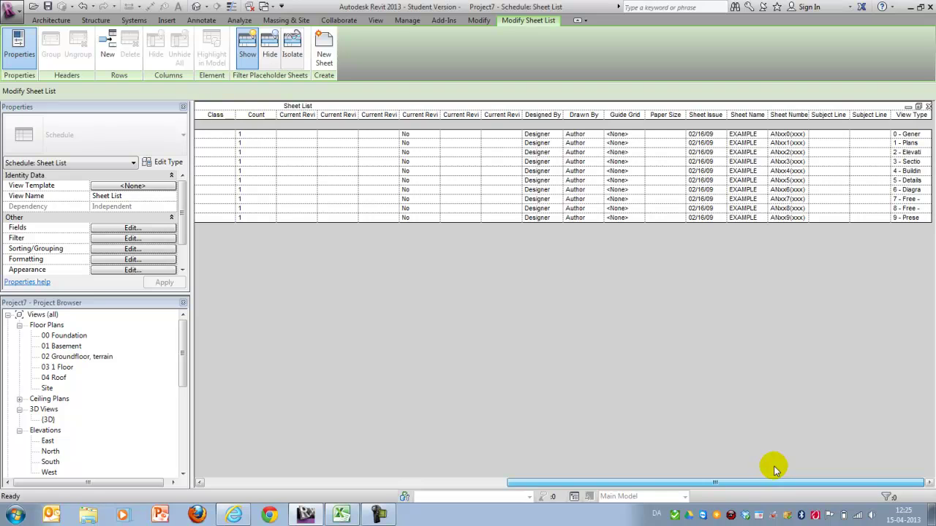
pyautogui.moveTo(775, 470); pyautogui.dragTo(341, 478)
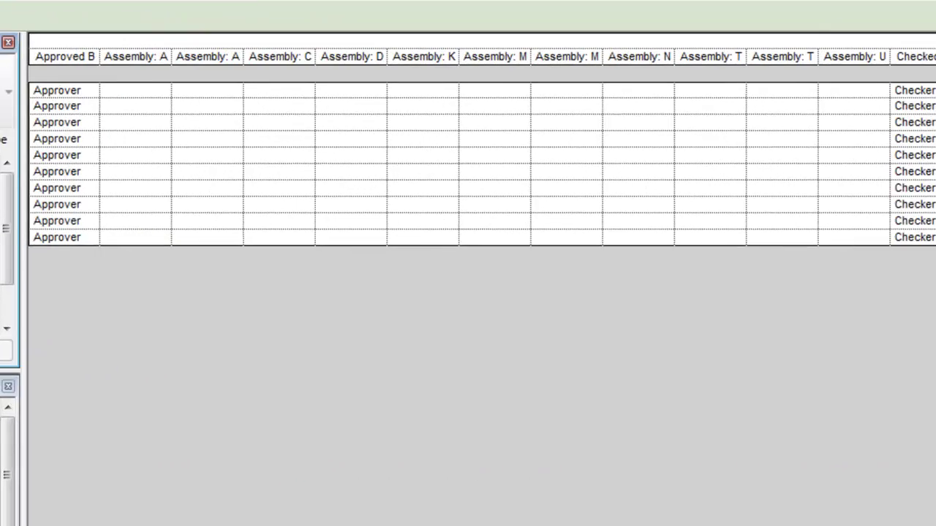
# Reopen the schedule's fields and remove all of them.
pyautogui.click(133, 228)
pyautogui.click(484, 166)
pyautogui.moveTo(628, 199); pyautogui.dragTo(619, 301)
pyautogui.keyDown('shift'); pyautogui.click(468, 319); pyautogui.keyUp('shift')
pyautogui.click(389, 196)
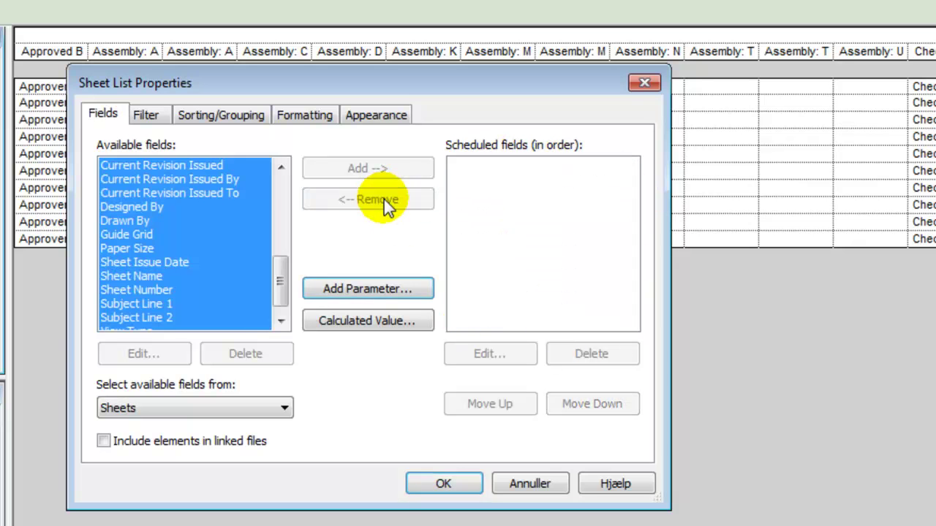
pyautogui.click(215, 250)
pyautogui.moveTo(278, 281); pyautogui.dragTo(284, 291)
# Add View Type, Sheet Number, Sheet Name, Sheet Issue Date and Paper Size as the schedule columns.
pyautogui.click(133, 320)
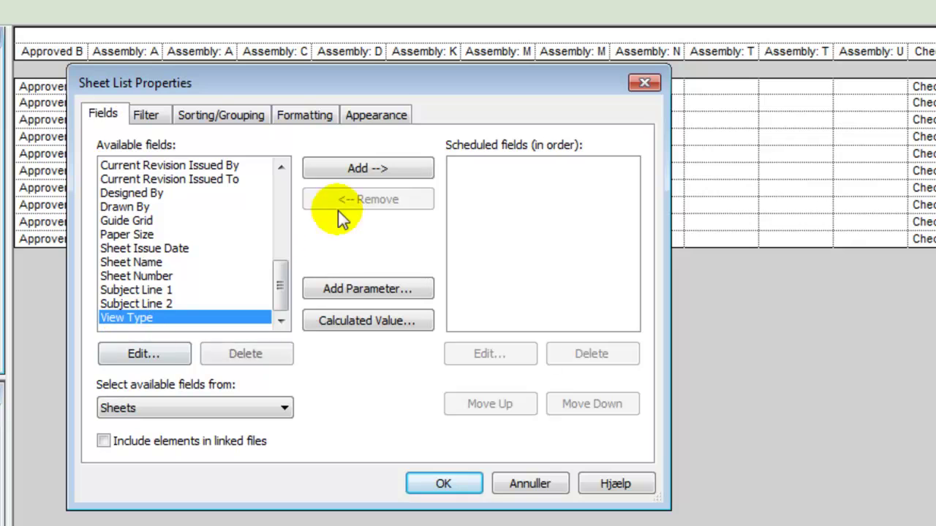
pyautogui.click(354, 168)
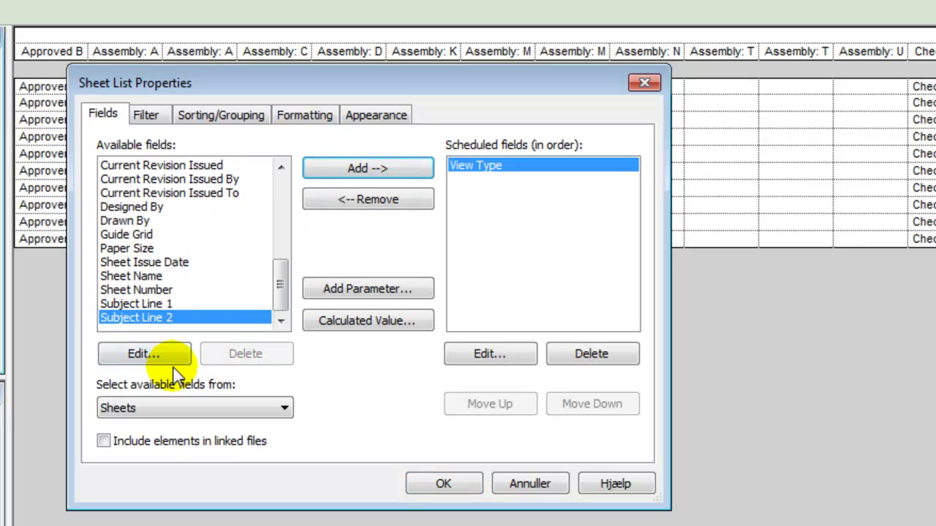
pyautogui.click(123, 289)
pyautogui.click(345, 167)
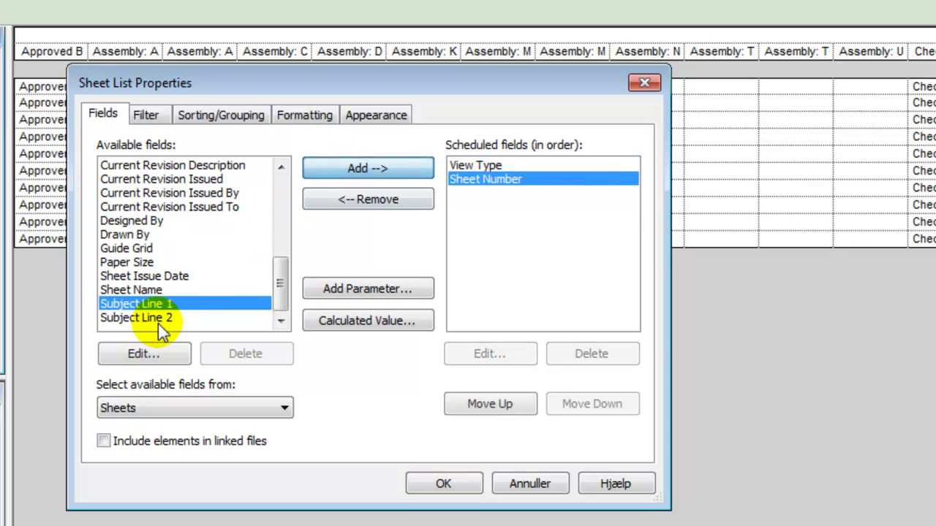
pyautogui.click(143, 291)
pyautogui.click(377, 167)
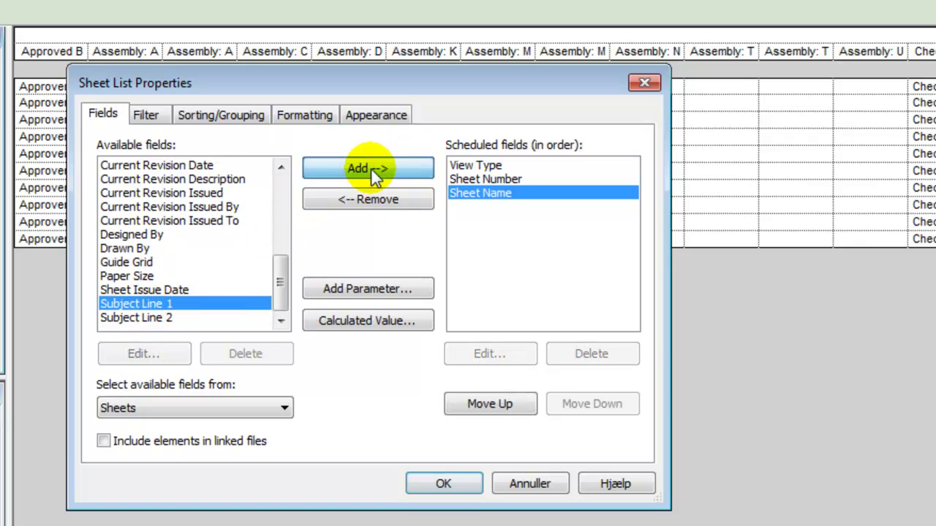
pyautogui.click(144, 289)
pyautogui.click(359, 167)
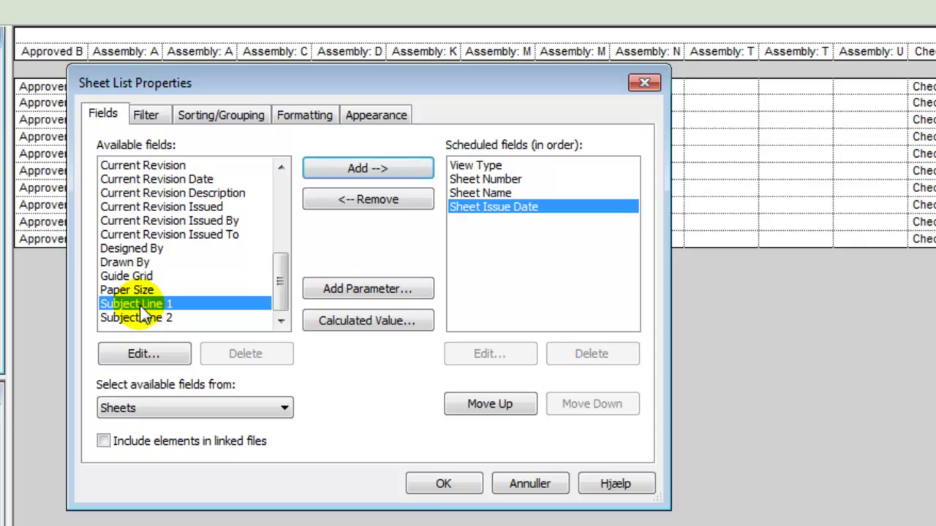
pyautogui.click(138, 292)
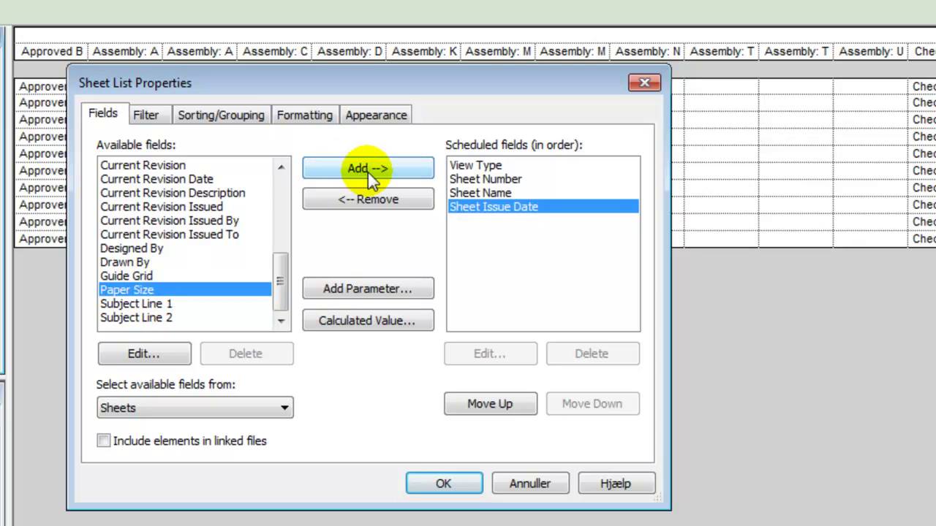
pyautogui.click(368, 170)
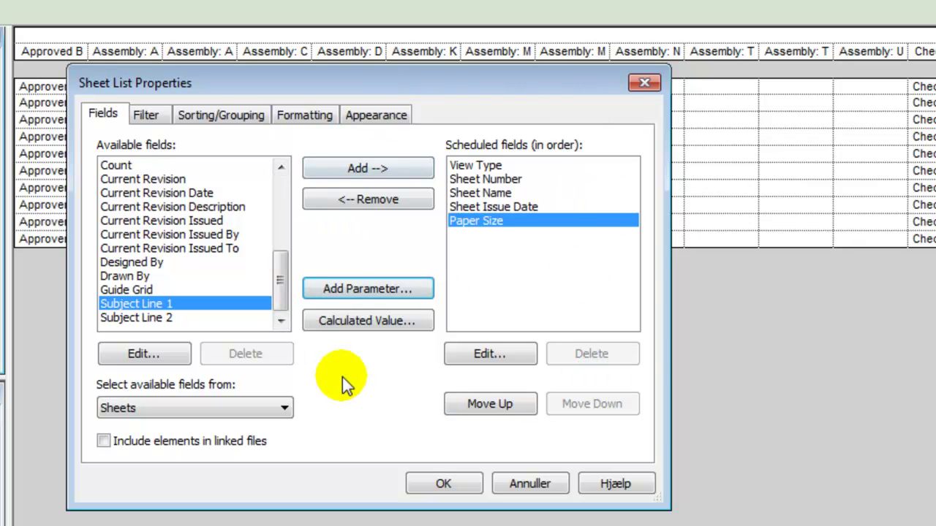
pyautogui.click(437, 486)
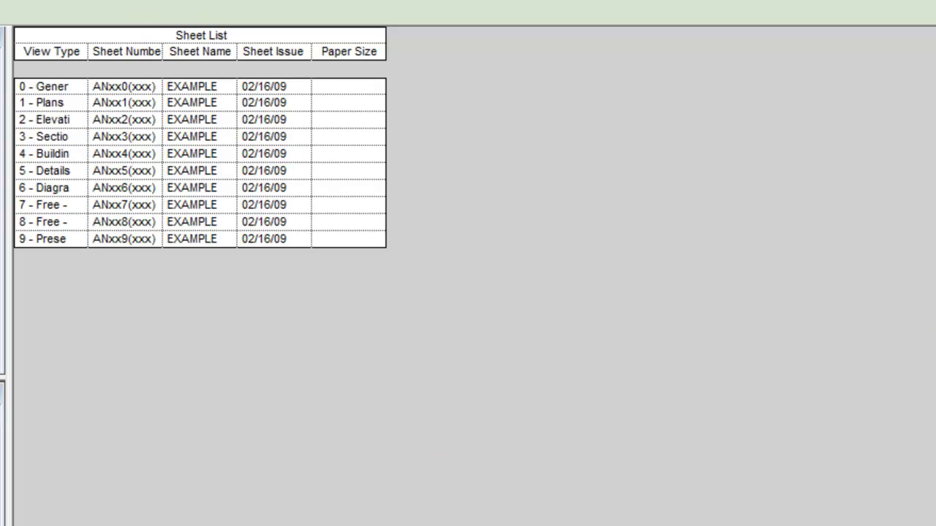
# Sort and group the Sheet List by View Type, with a header row per group.
pyautogui.click(106, 244)
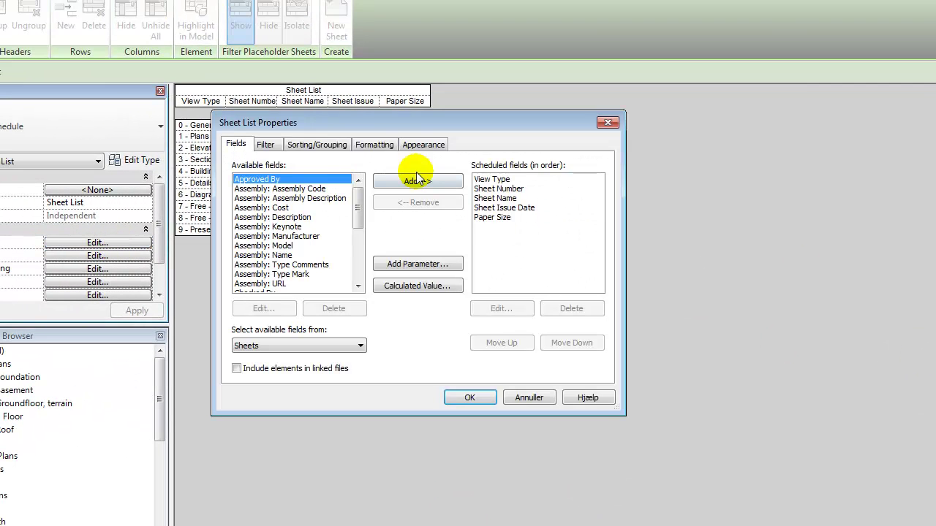
pyautogui.click(322, 147)
pyautogui.click(370, 171)
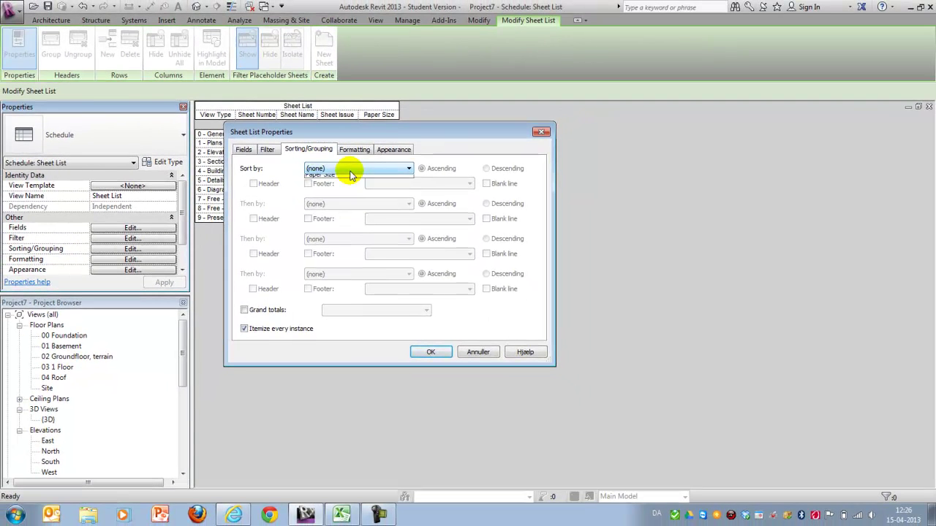
pyautogui.click(340, 187)
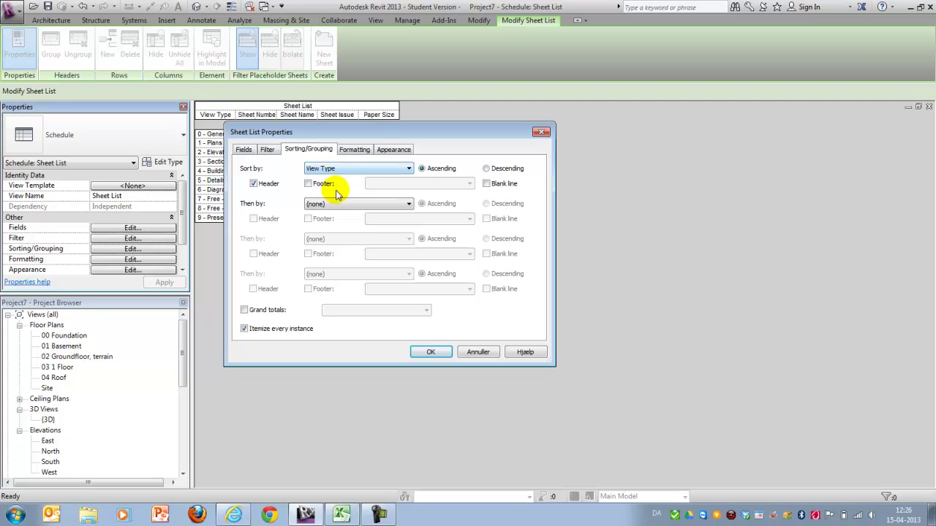
pyautogui.click(432, 352)
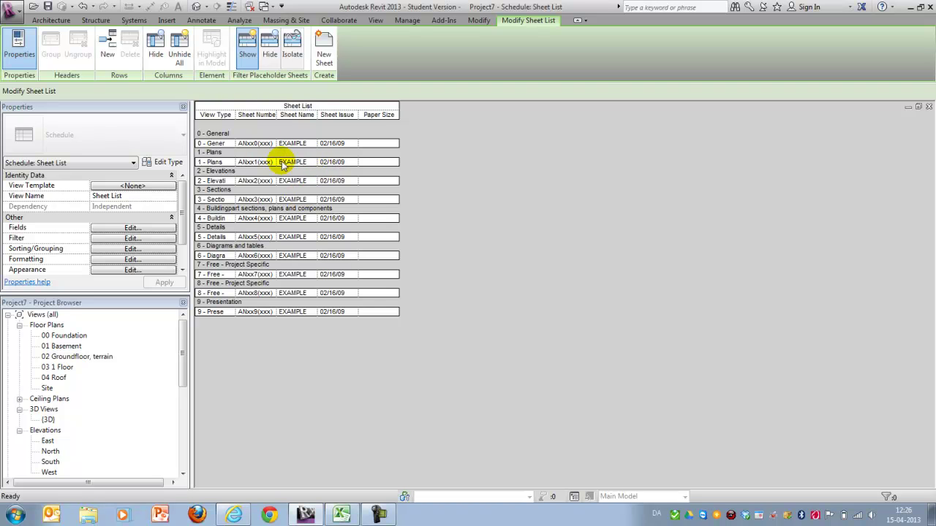
# Widen the Sheet Number column and rename the three EXAMPLE SHEETs to Goundfloor, Elevations and Section AA.
pyautogui.moveTo(278, 110); pyautogui.dragTo(393, 116)
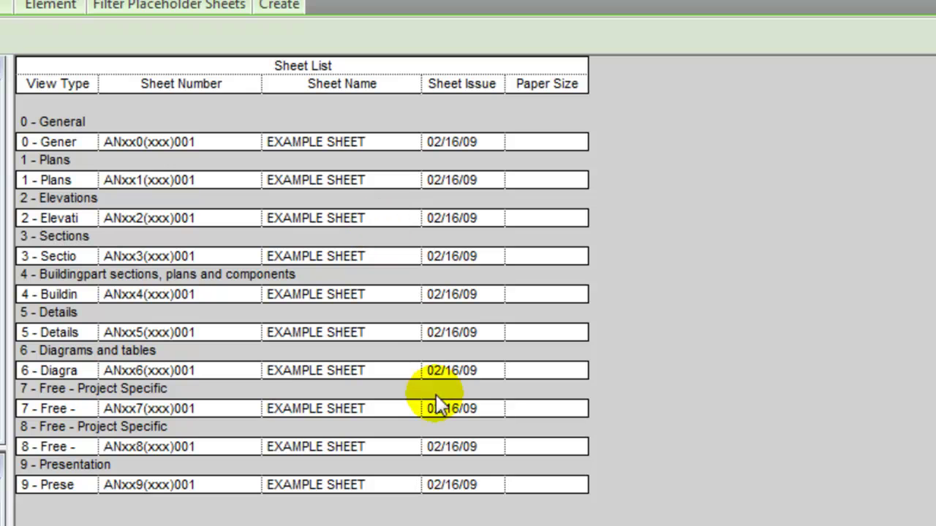
pyautogui.click(386, 183)
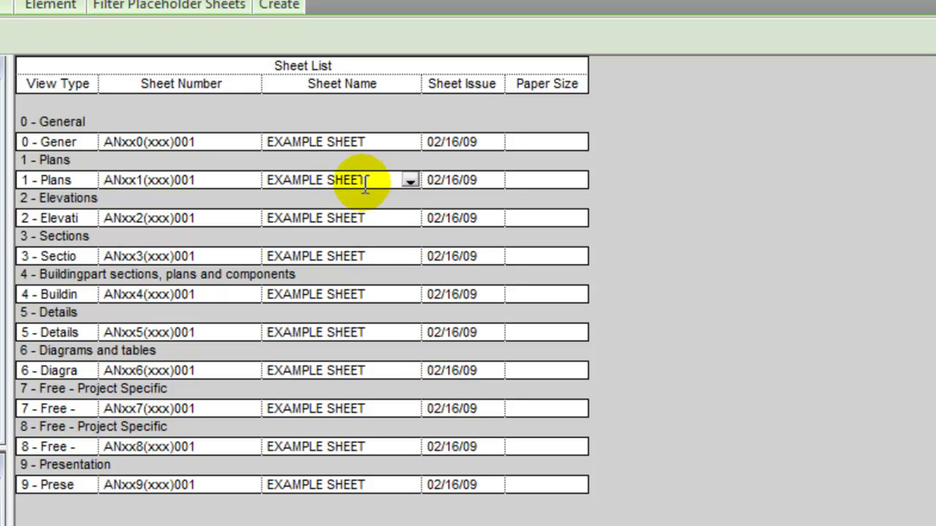
pyautogui.moveTo(372, 182); pyautogui.dragTo(86, 180)
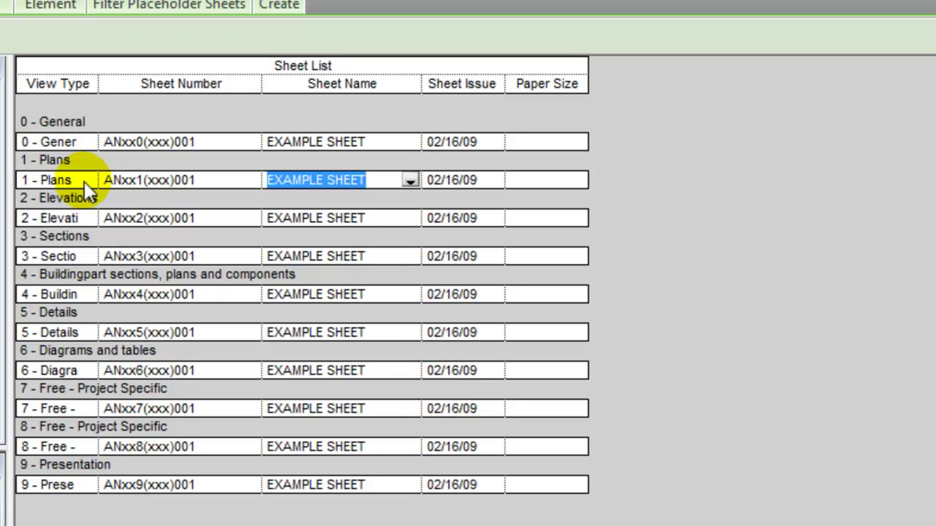
pyautogui.write('Goundfloor')
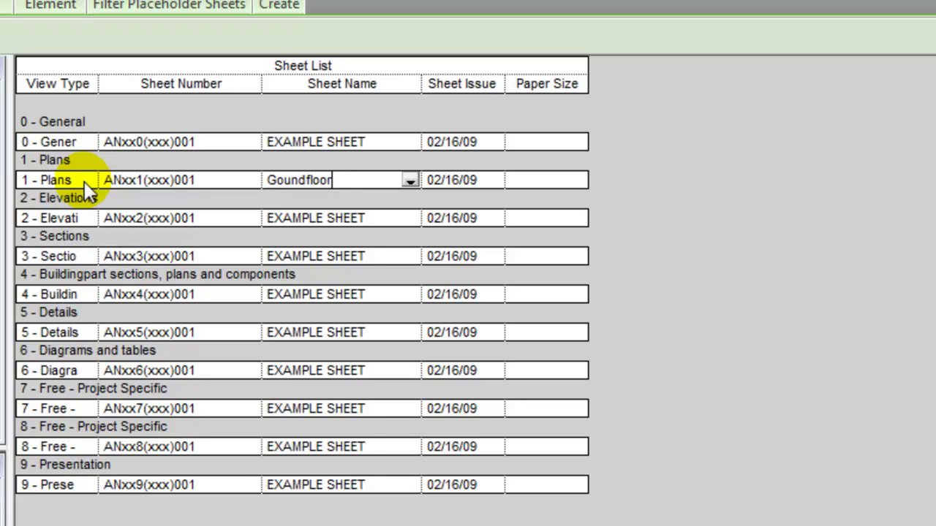
pyautogui.click(295, 221)
pyautogui.moveTo(383, 219); pyautogui.dragTo(157, 212)
pyautogui.write('Ele')
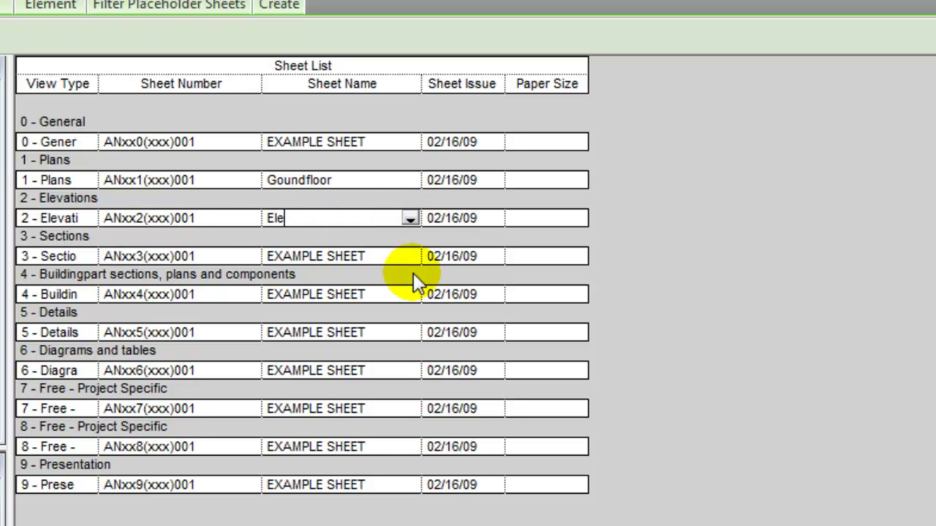
pyautogui.write('vations')
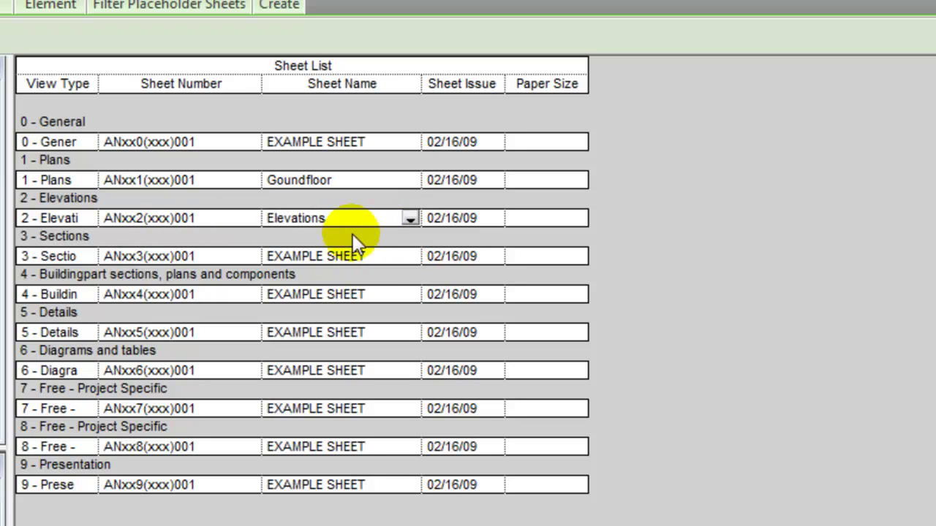
pyautogui.click(351, 256)
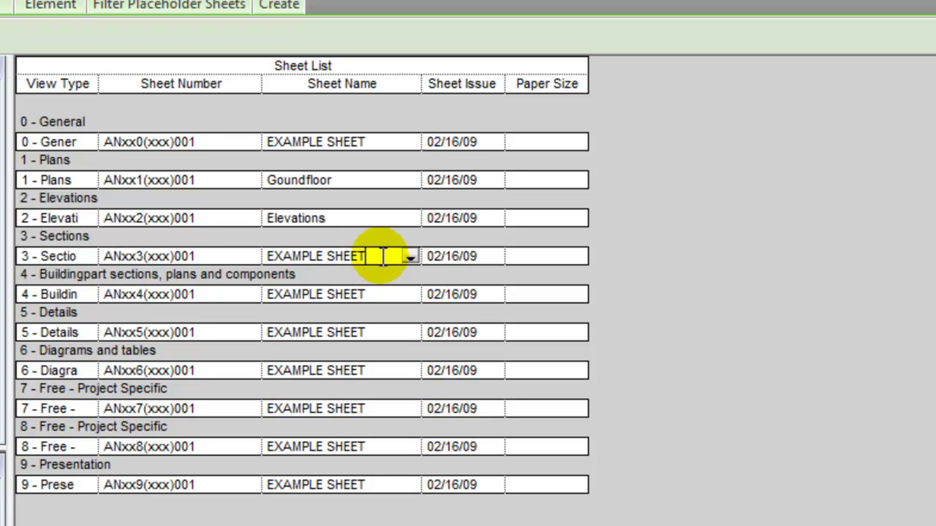
pyautogui.moveTo(365, 257); pyautogui.dragTo(157, 255)
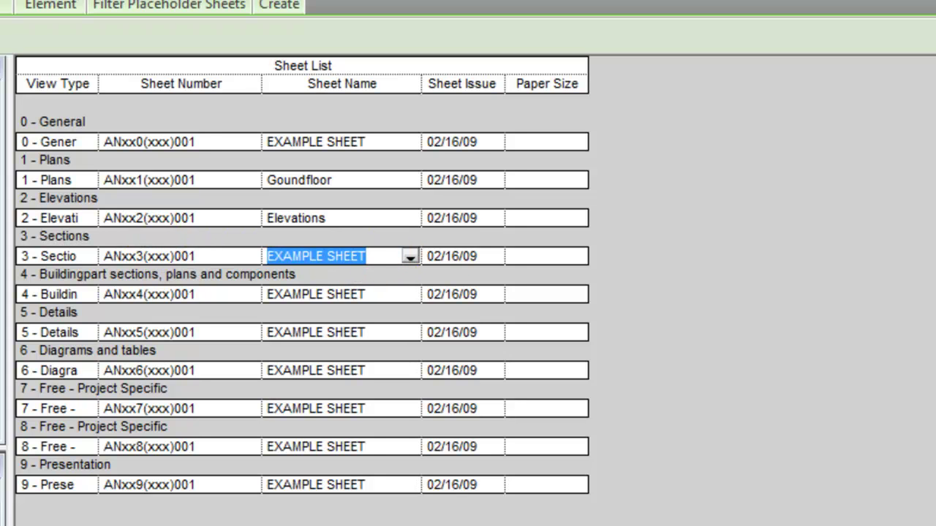
pyautogui.write('Section AA')
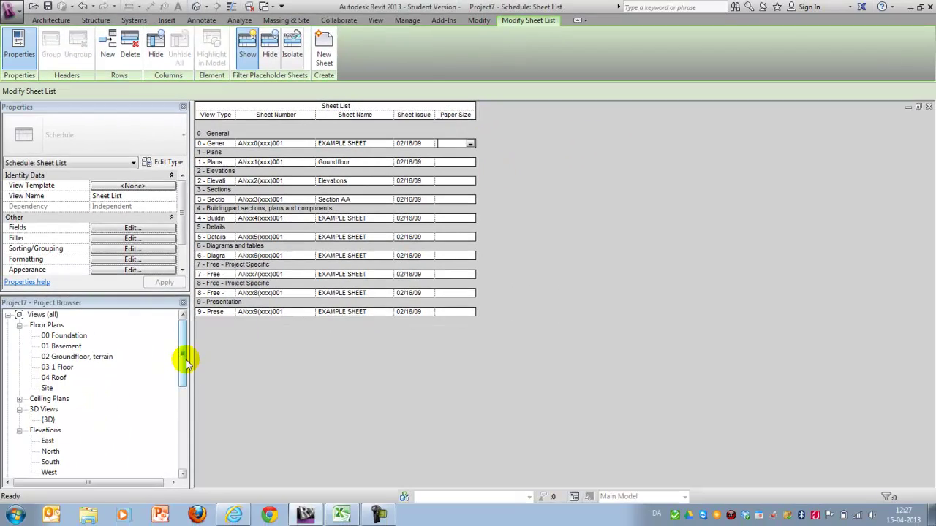
# Open the ANxx2(xxx)001 - Elevations sheet and inspect its title block type properties without changes.
pyautogui.moveTo(183, 355); pyautogui.dragTo(183, 402)
pyautogui.click(88, 443)
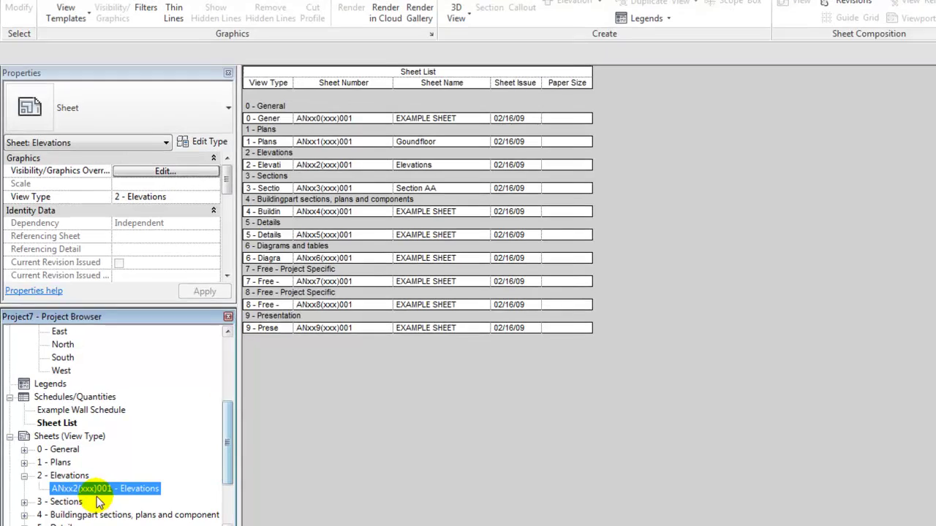
pyautogui.doubleClick(95, 458)
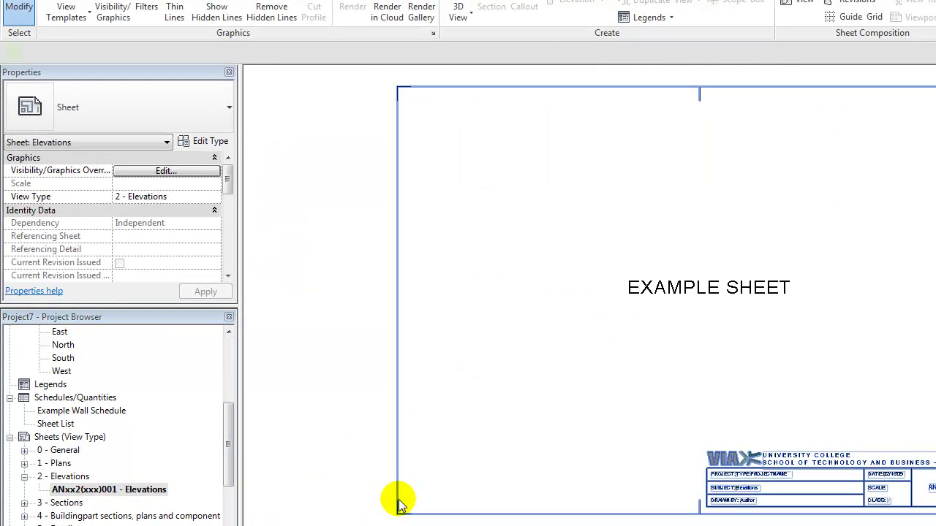
pyautogui.click(398, 502)
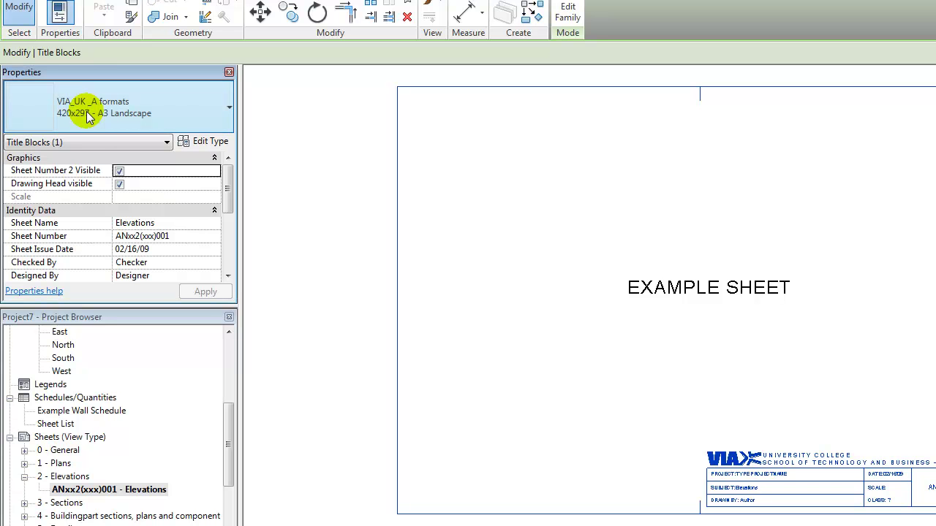
pyautogui.click(213, 141)
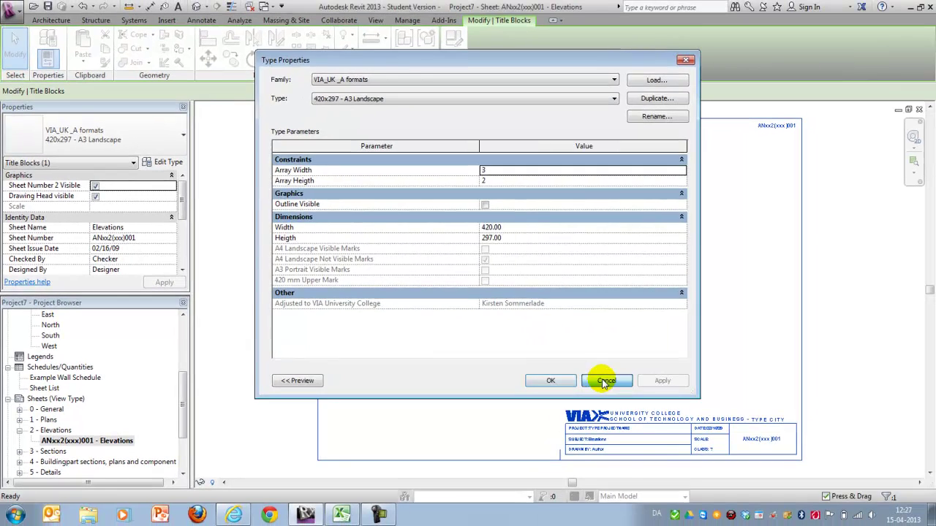
pyautogui.click(604, 381)
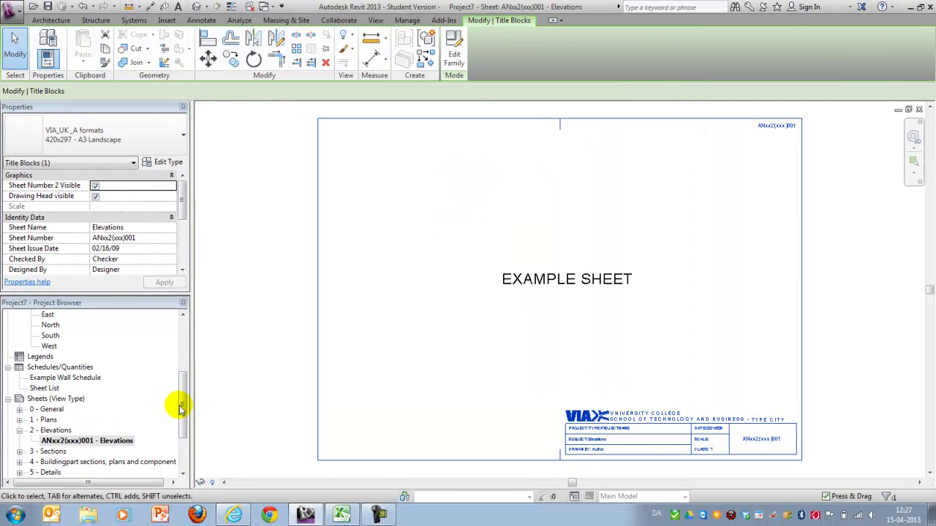
pyautogui.scroll(1, 185, 408)
pyautogui.scroll(1, 184, 402)
# Enter paper sizes A4, A2, A1 and A2 for General, Plans, Elevations and Sections in the Sheet List.
pyautogui.doubleClick(46, 409)
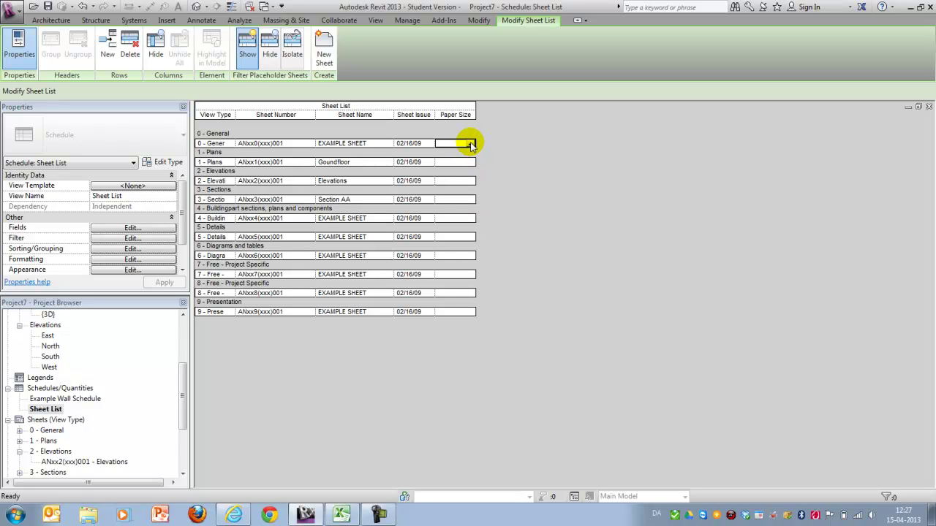
pyautogui.click(460, 144)
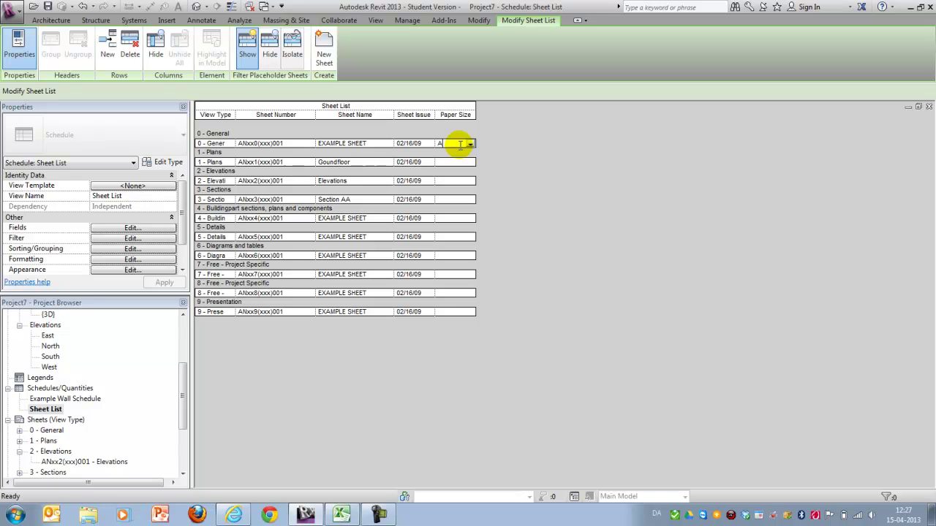
pyautogui.write('A4')
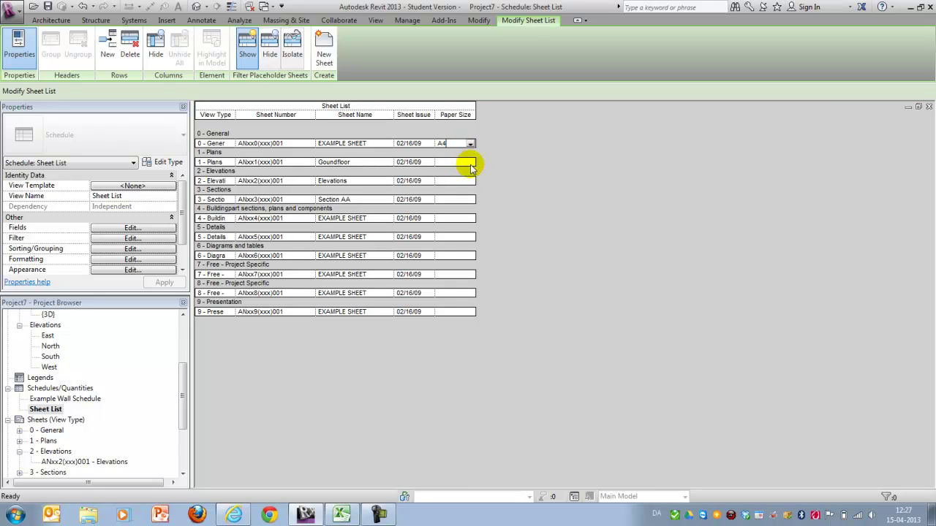
pyautogui.click(470, 163)
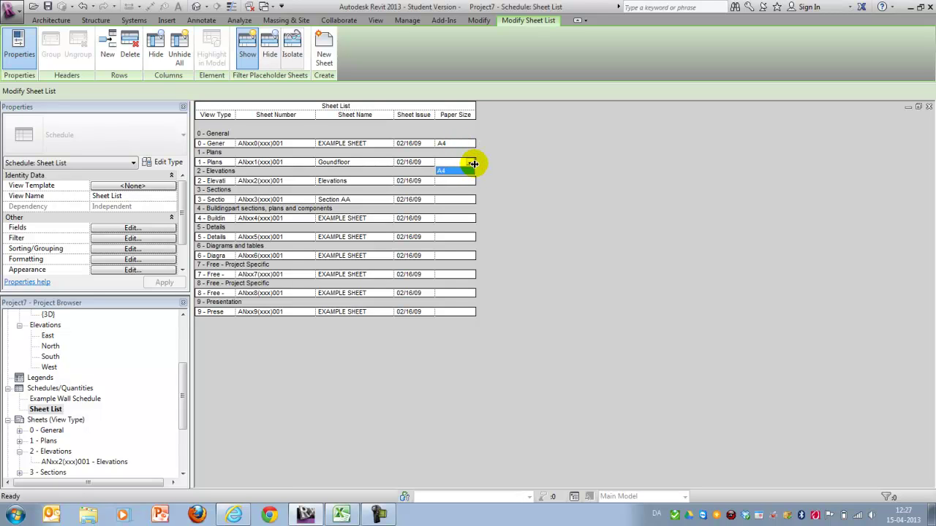
pyautogui.click(461, 164)
pyautogui.write('A2')
pyautogui.click(459, 181)
pyautogui.write('A1')
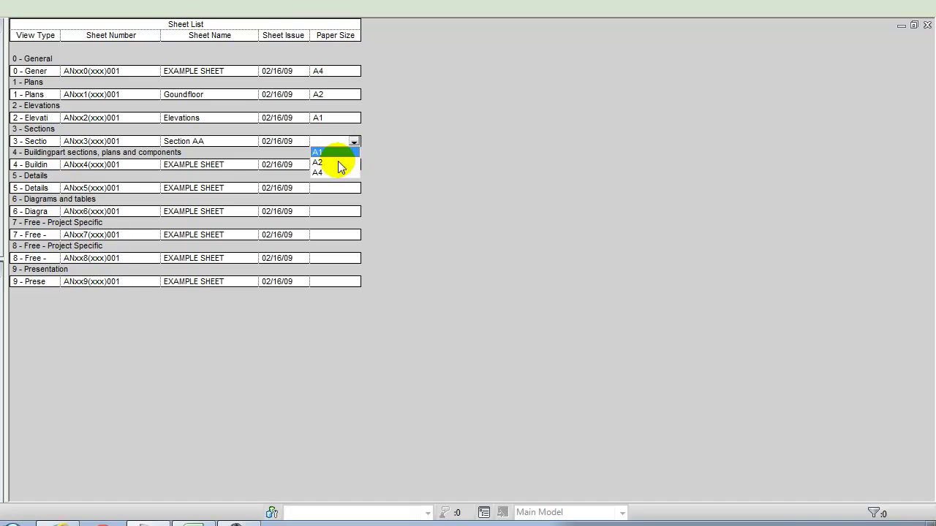
pyautogui.click(334, 162)
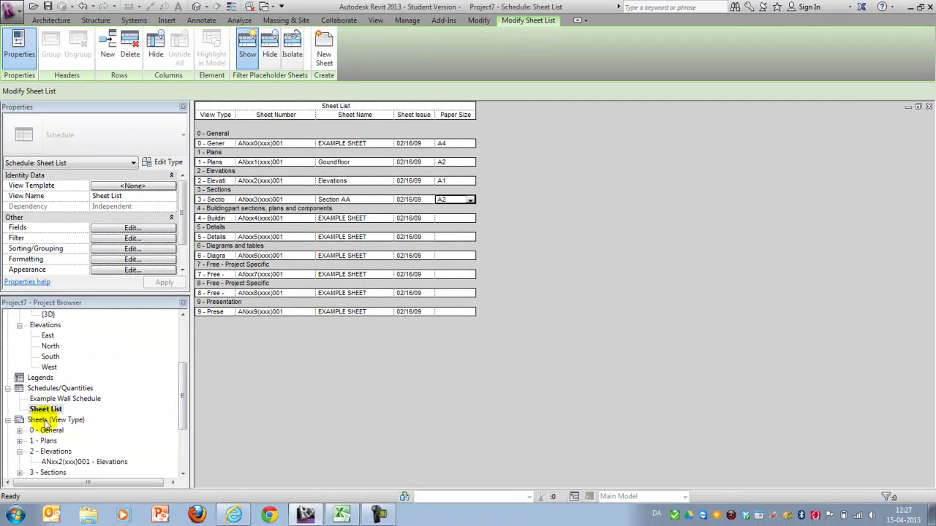
pyautogui.doubleClick(65, 461)
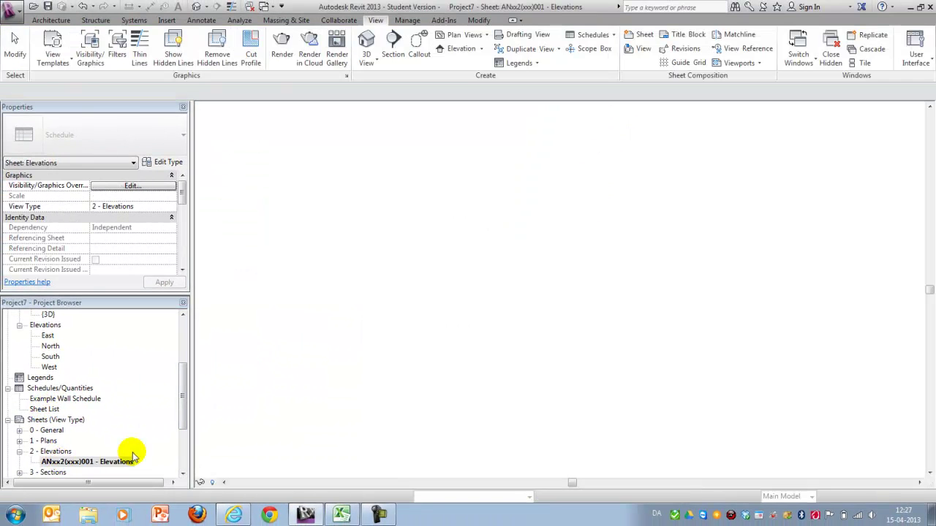
pyautogui.scroll(1, 616, 470)
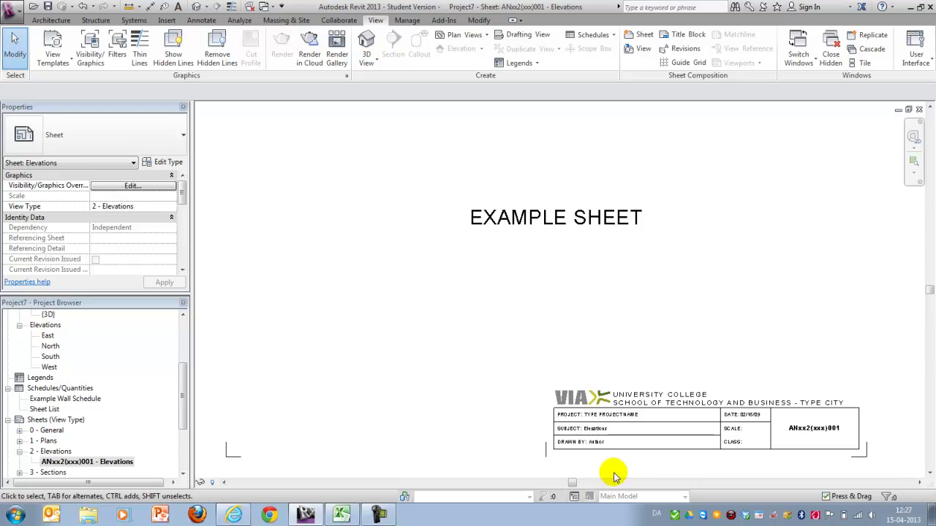
pyautogui.scroll(-1, 463, 380)
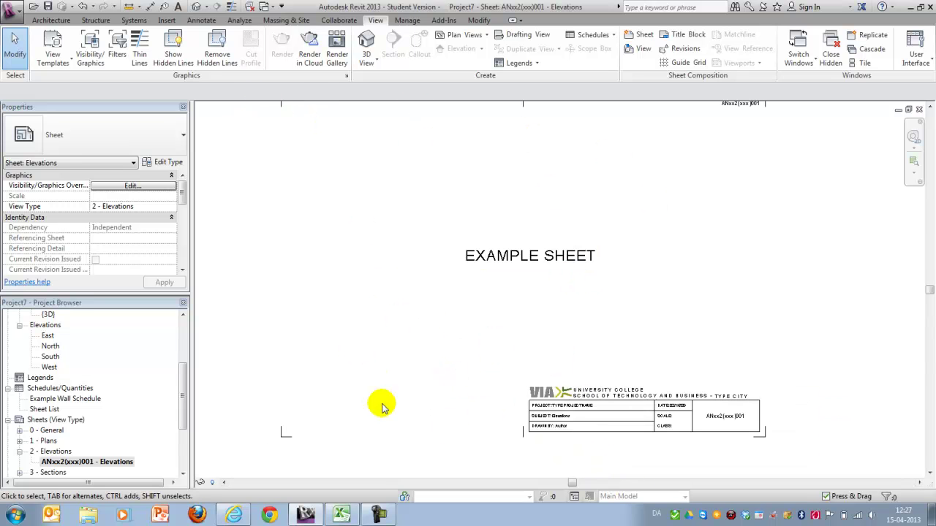
pyautogui.scroll(2, 618, 457)
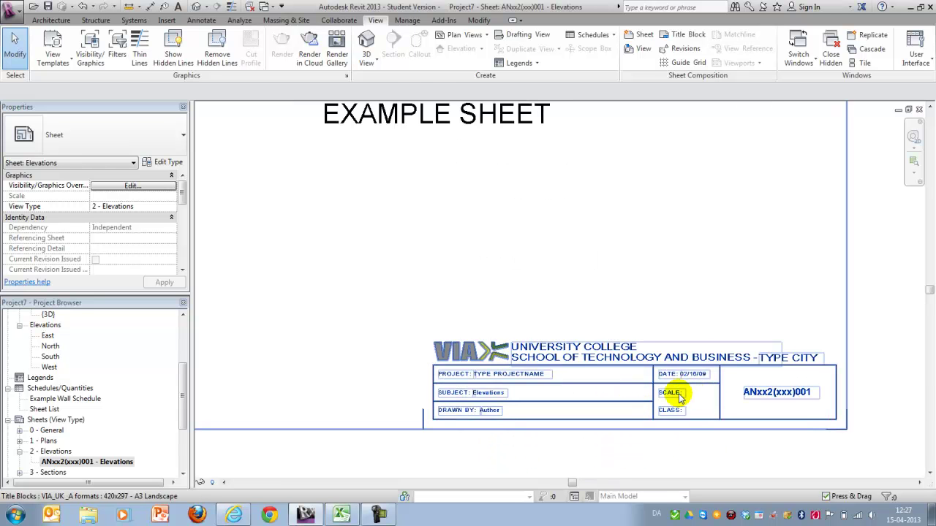
pyautogui.scroll(-1, 673, 417)
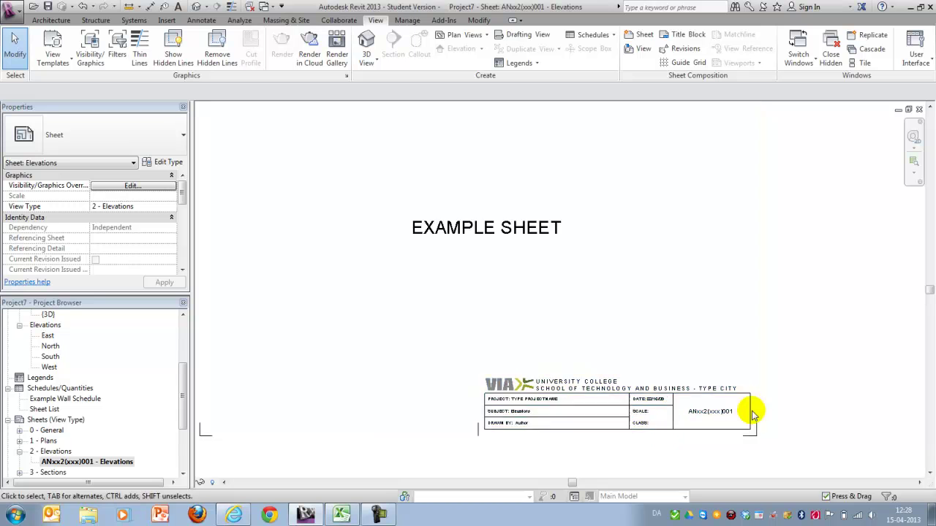
pyautogui.scroll(-1, 658, 428)
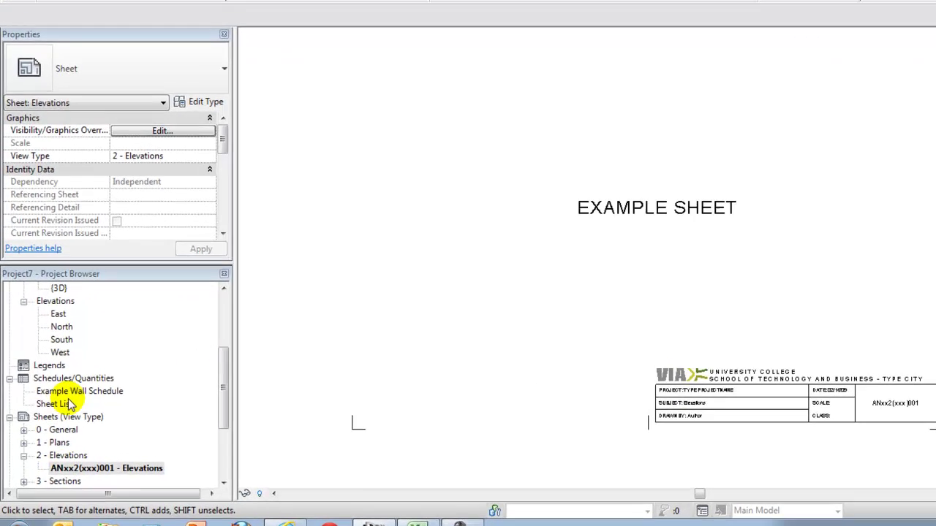
pyautogui.doubleClick(44, 408)
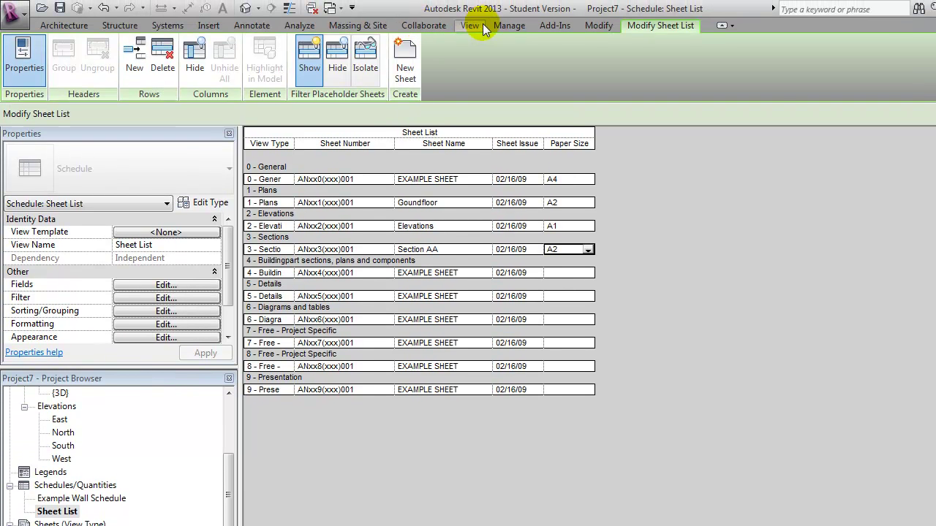
# Define a new project parameter named Meassurement, grouped under General, of type Text.
pyautogui.click(508, 27)
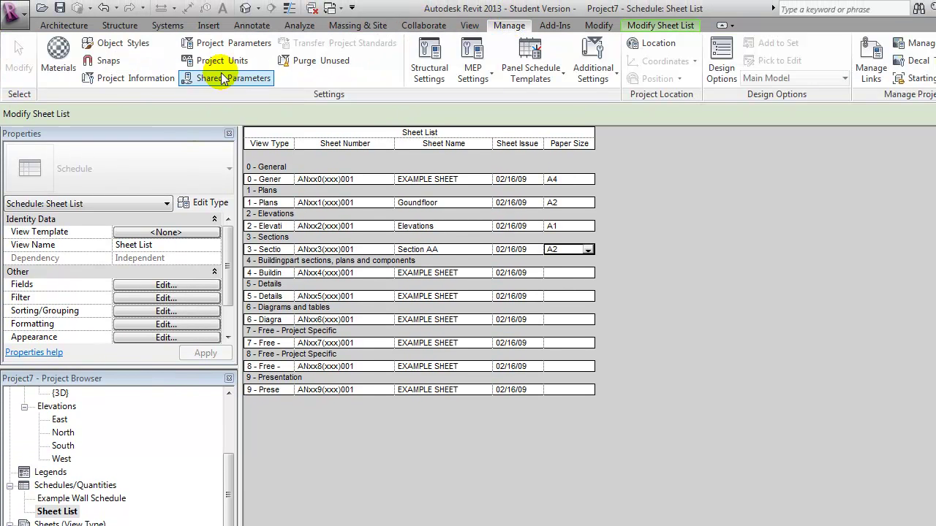
pyautogui.click(223, 43)
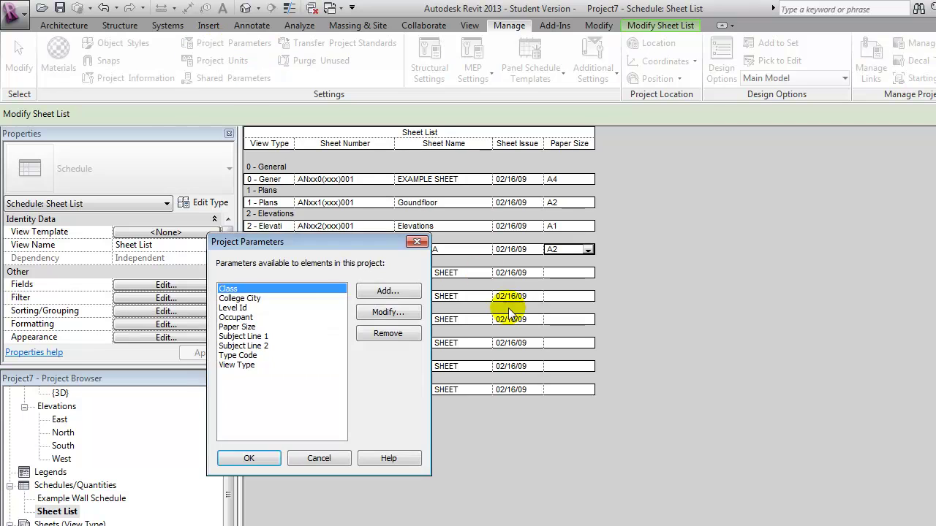
pyautogui.click(387, 291)
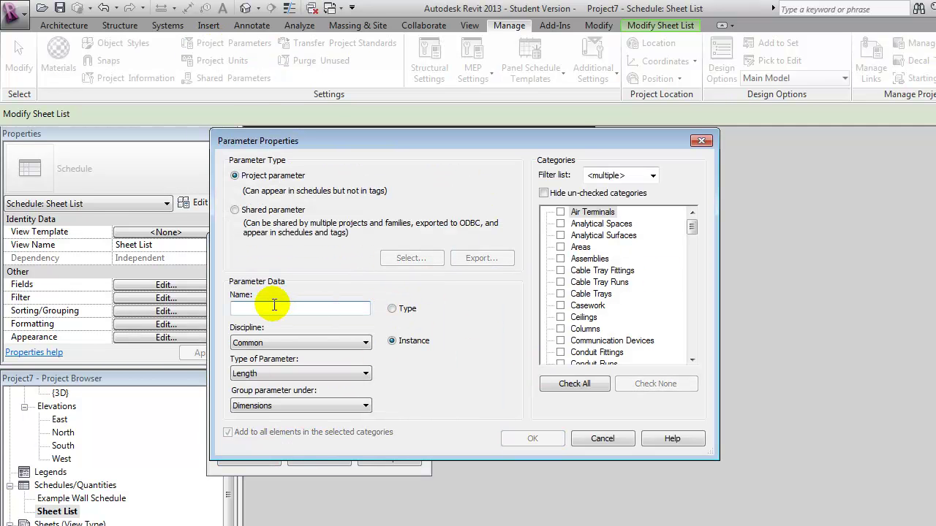
pyautogui.write('Meassurement')
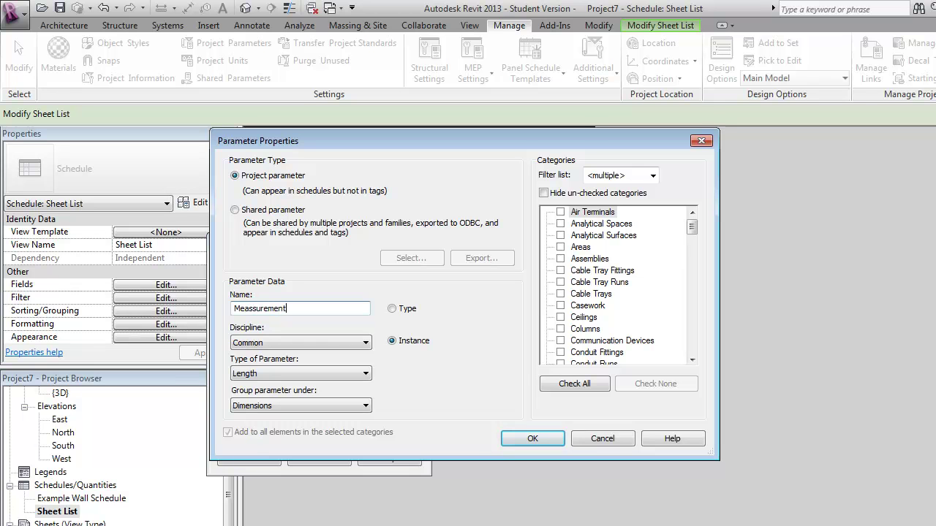
pyautogui.click(301, 406)
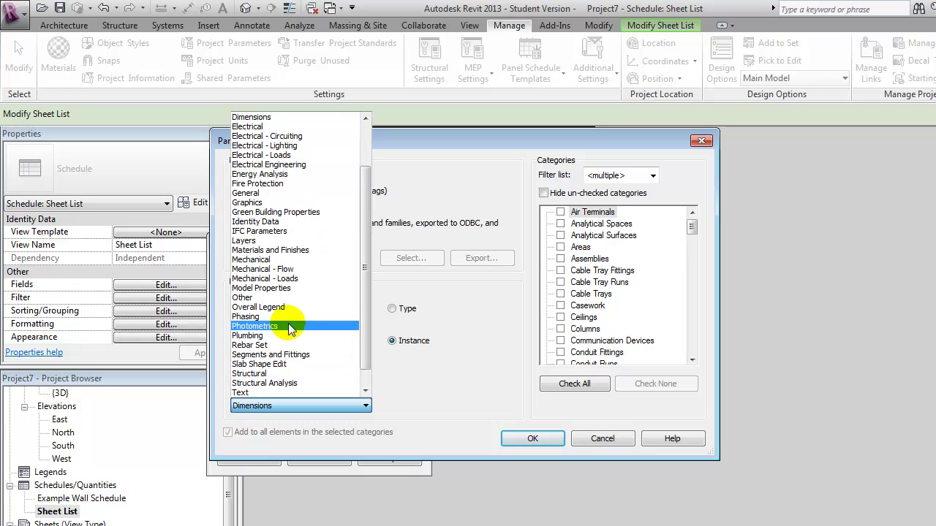
pyautogui.click(347, 194)
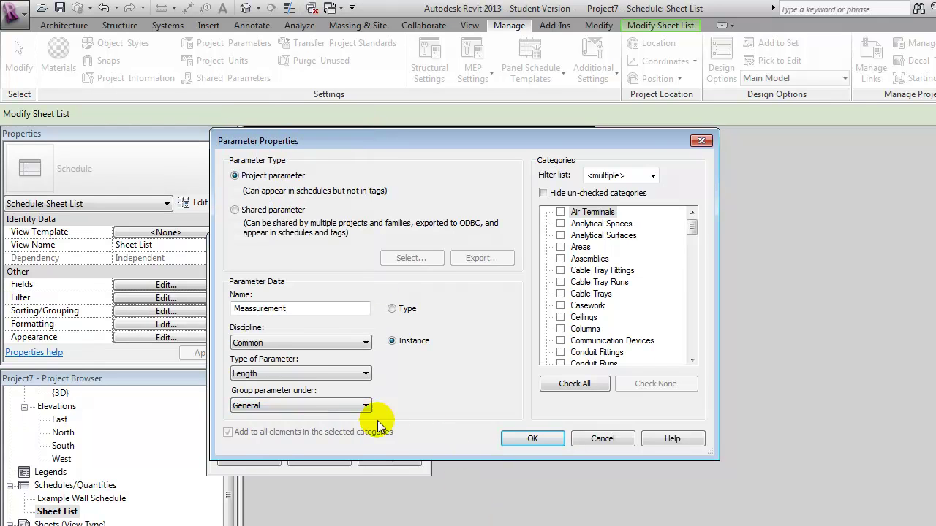
pyautogui.click(313, 373)
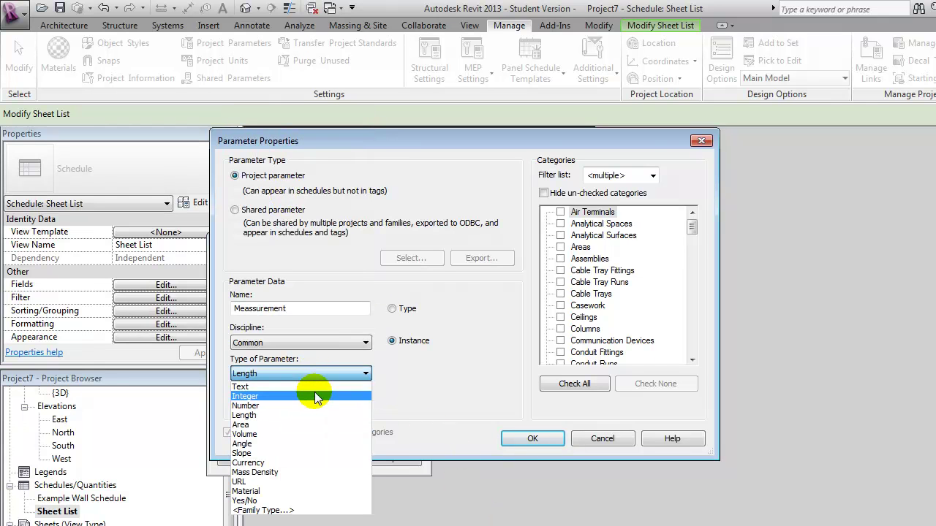
pyautogui.click(315, 387)
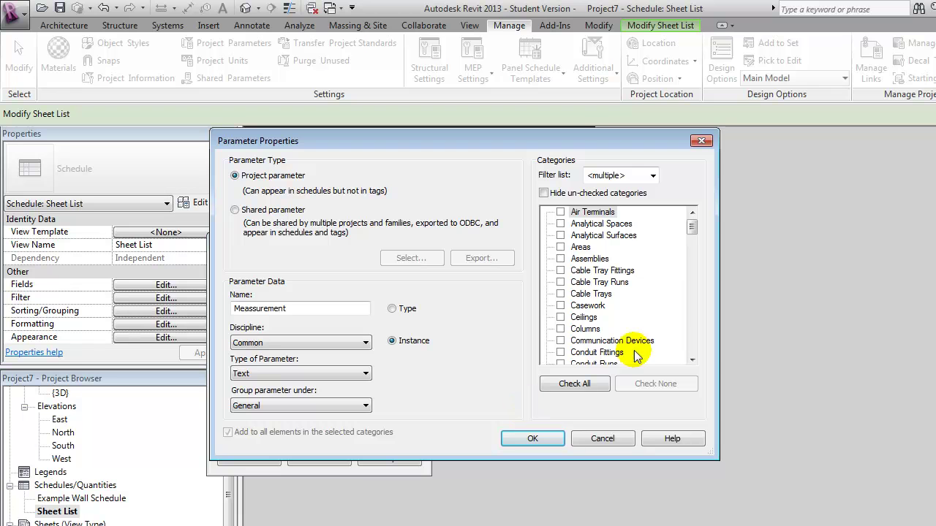
# Assign the Meassurement parameter to the Sheets category and confirm it.
pyautogui.moveTo(697, 229); pyautogui.dragTo(696, 369)
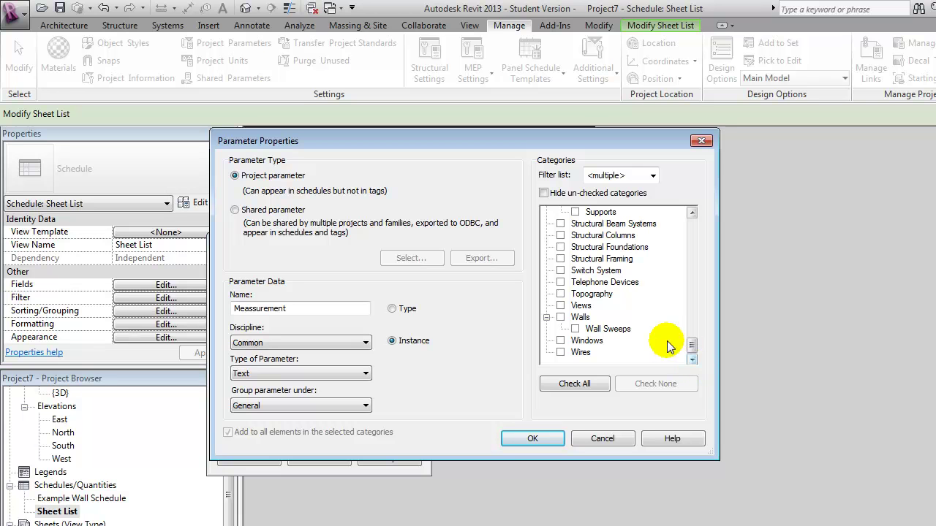
pyautogui.moveTo(692, 345); pyautogui.dragTo(692, 322)
pyautogui.click(561, 283)
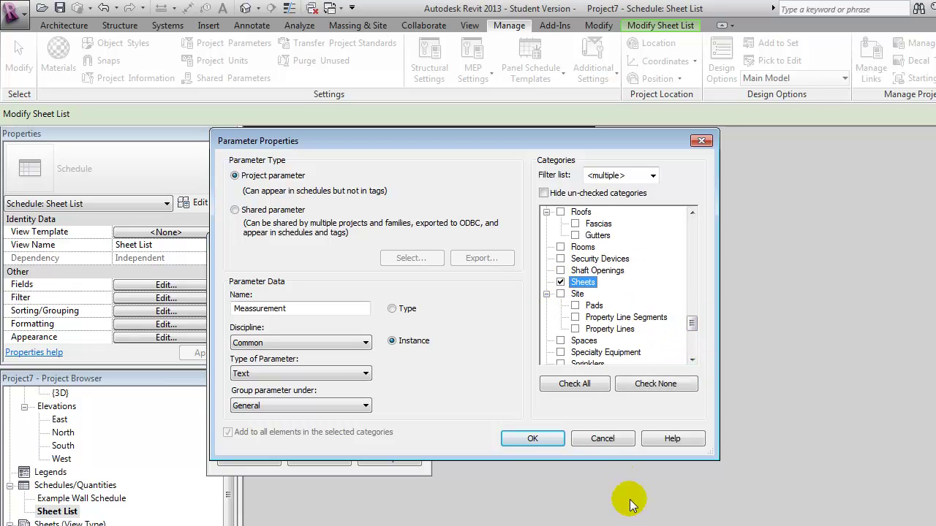
pyautogui.click(532, 439)
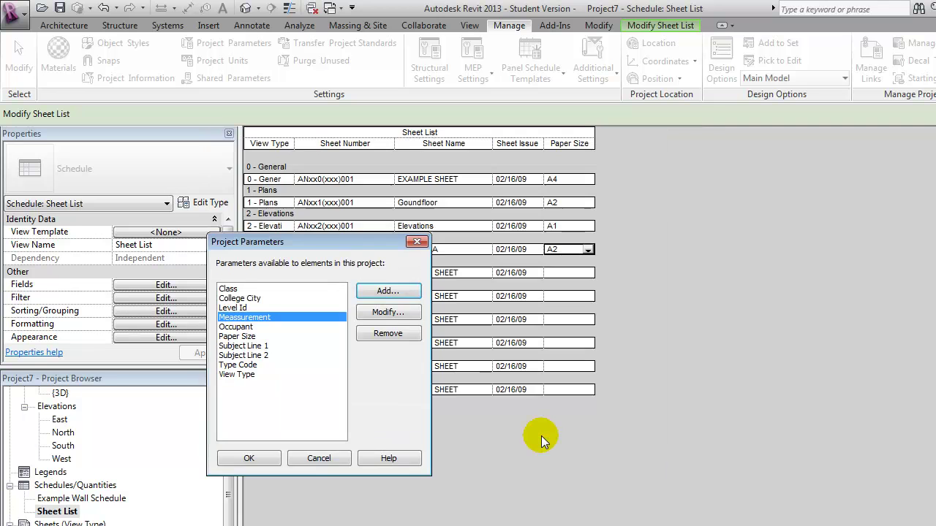
pyautogui.click(252, 460)
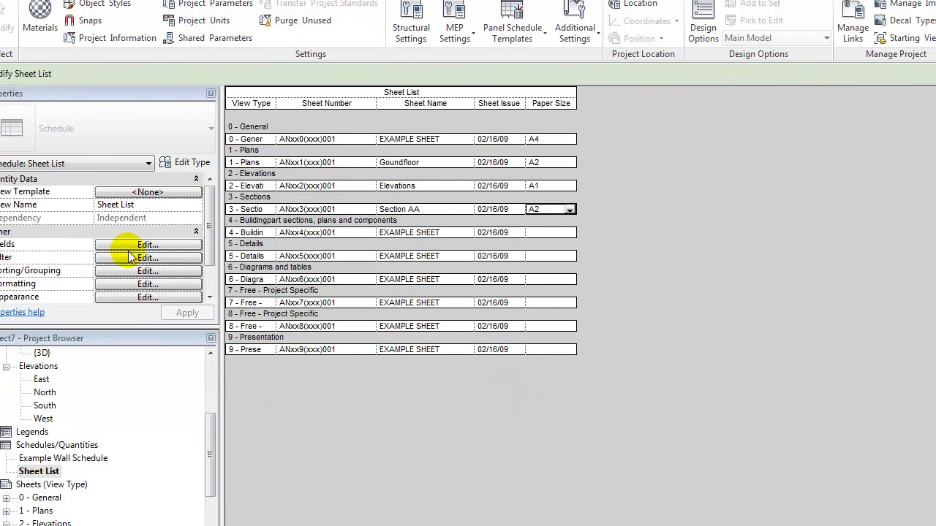
# Add the Meassurement field as a column in the Sheet List schedule.
pyautogui.click(166, 285)
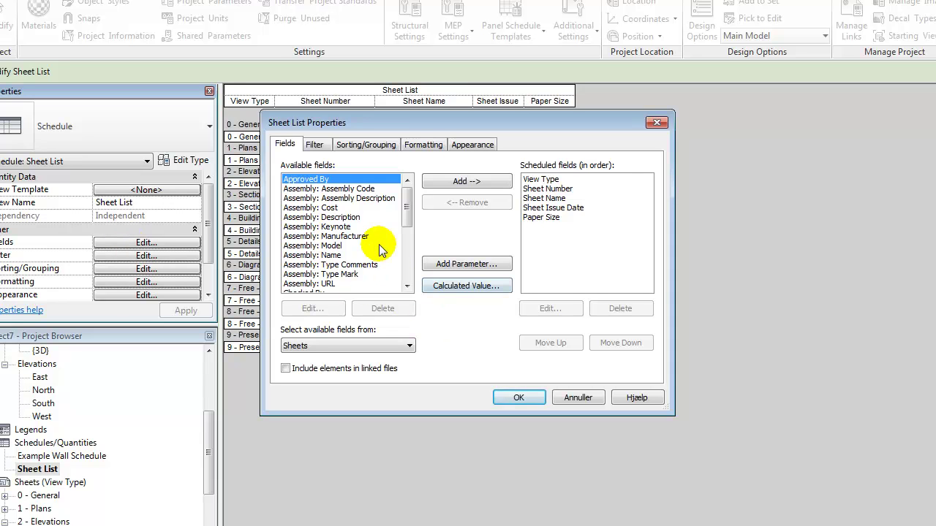
pyautogui.scroll(-6, 403, 188)
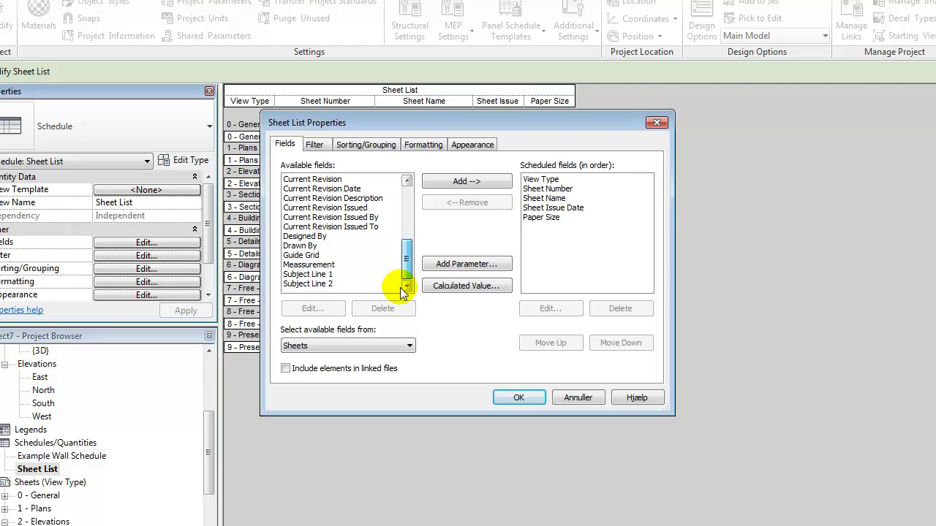
pyautogui.doubleClick(309, 264)
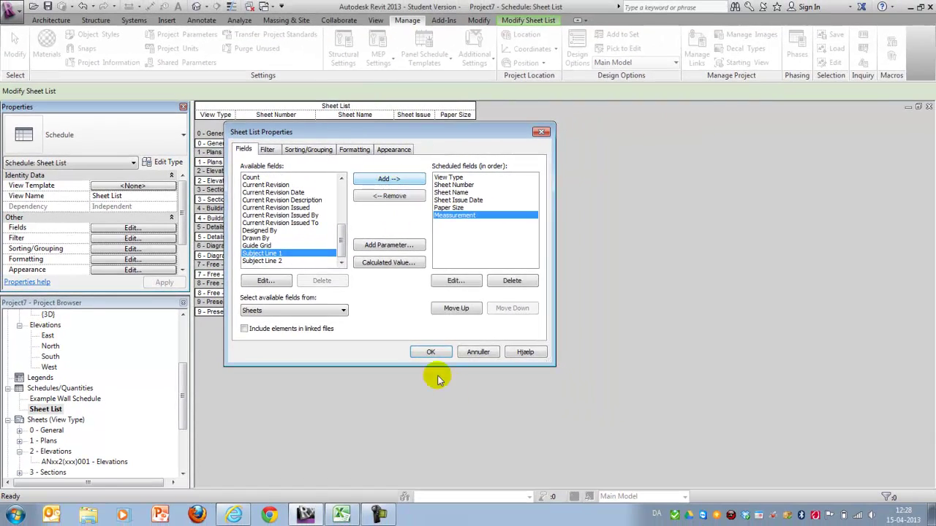
pyautogui.click(430, 351)
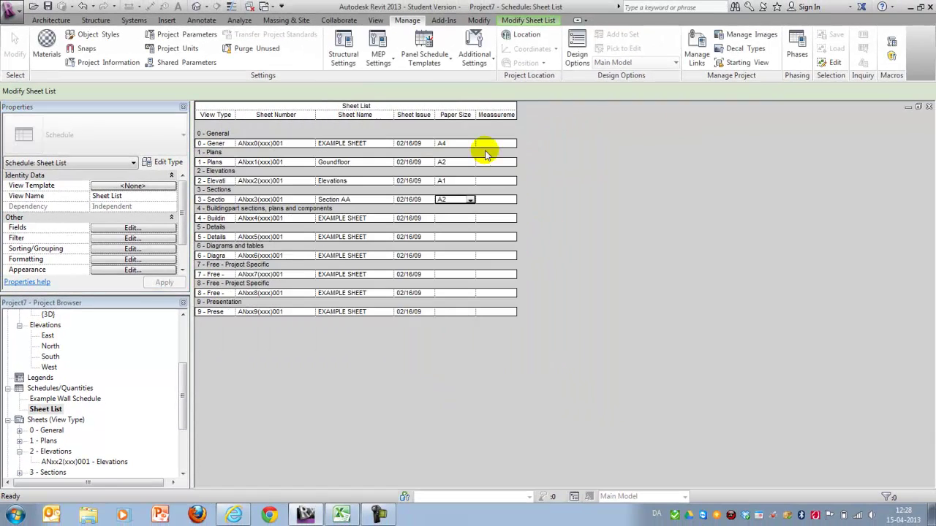
# Fill Meassurement with 1:100 for Plans, 1:100 for Elevations and 1:20 for Sections.
pyautogui.click(500, 143)
pyautogui.write('A')
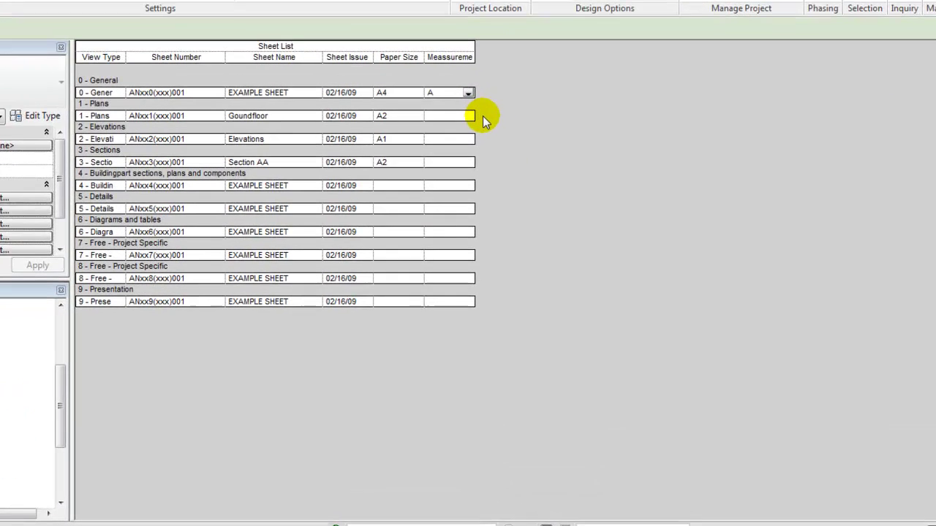
pyautogui.press('BackSpace')
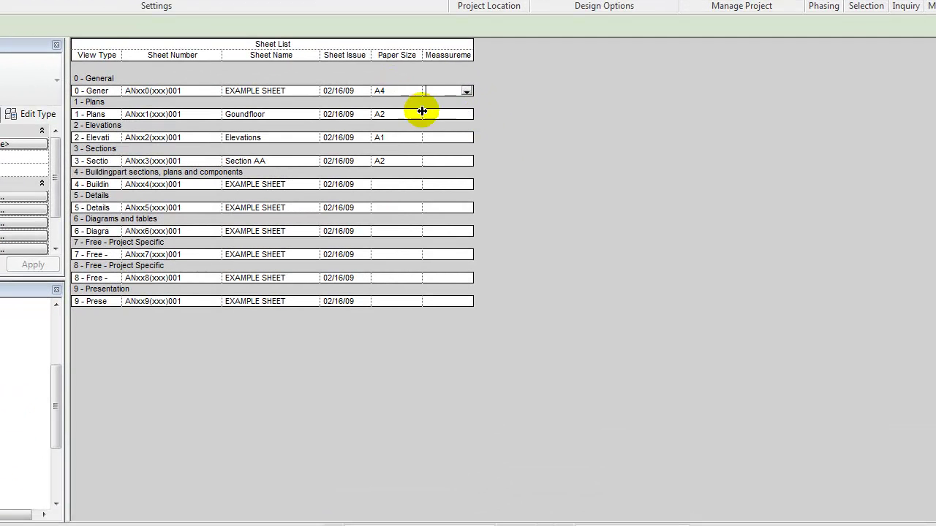
pyautogui.click(439, 115)
pyautogui.write('1:1')
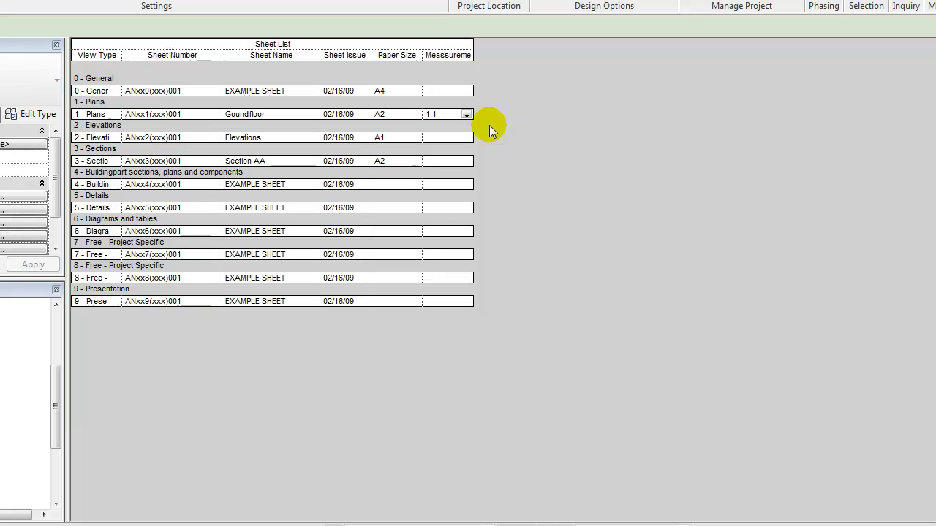
pyautogui.write('00')
pyautogui.click(434, 137)
pyautogui.write('1:100')
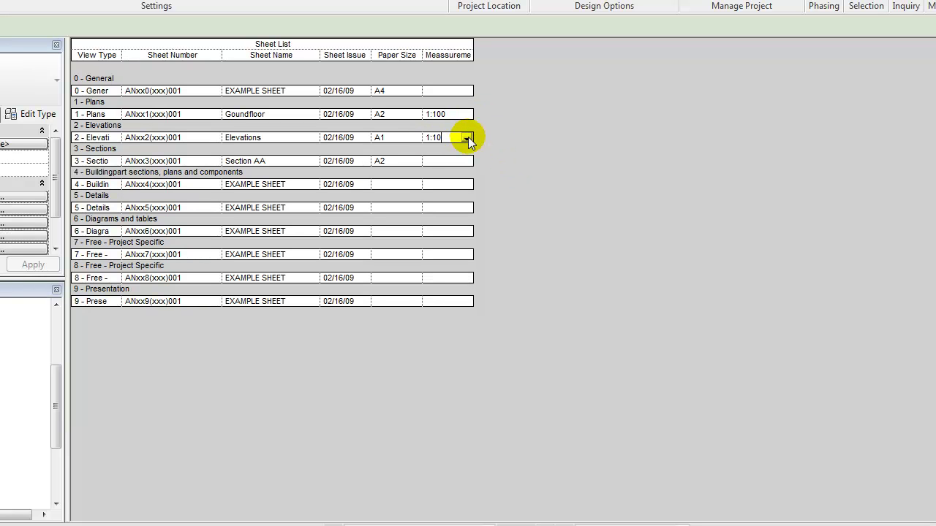
pyautogui.click(468, 161)
pyautogui.write('1:20')
pyautogui.click(455, 185)
# Rename the View Type and Sheet Number headers to Overview and Drawing Number, then switch to Excel.
pyautogui.click(102, 57)
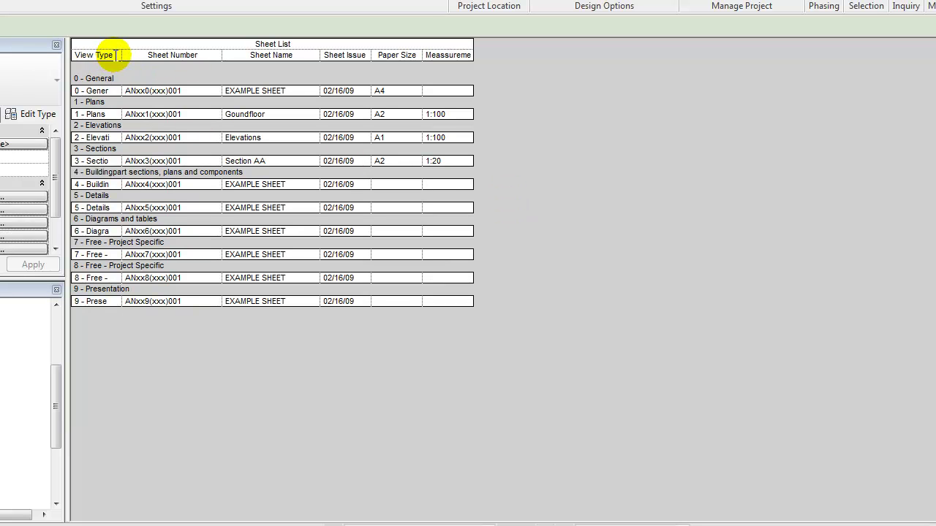
pyautogui.doubleClick(115, 55)
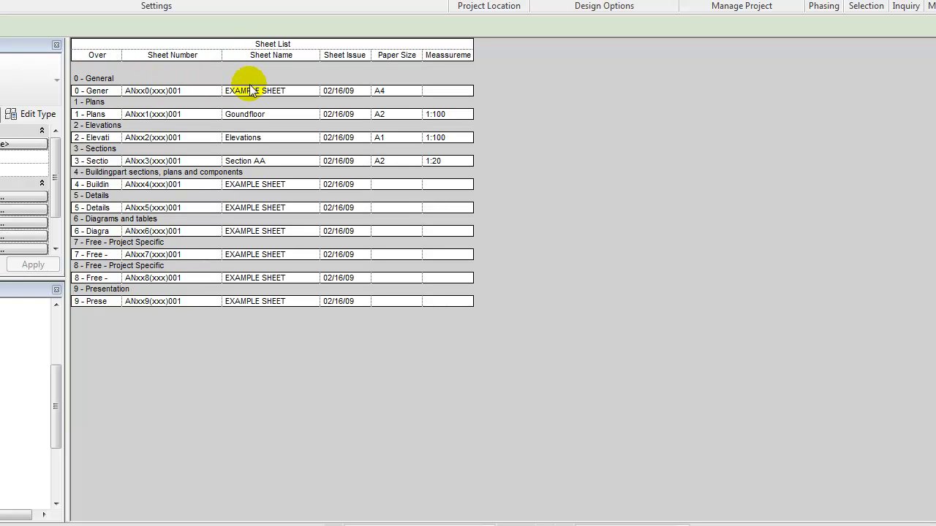
pyautogui.write('Overview')
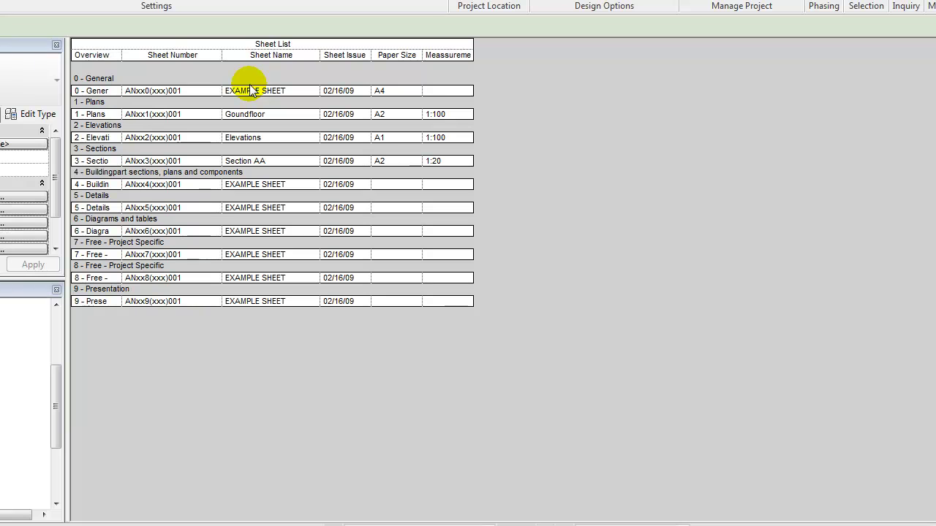
pyautogui.click(178, 56)
pyautogui.moveTo(172, 56); pyautogui.dragTo(101, 59)
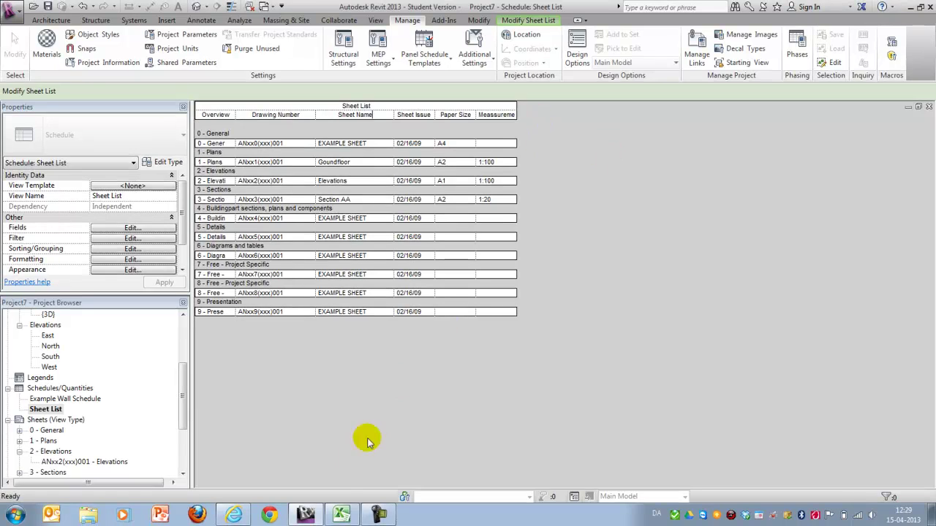
pyautogui.click(341, 515)
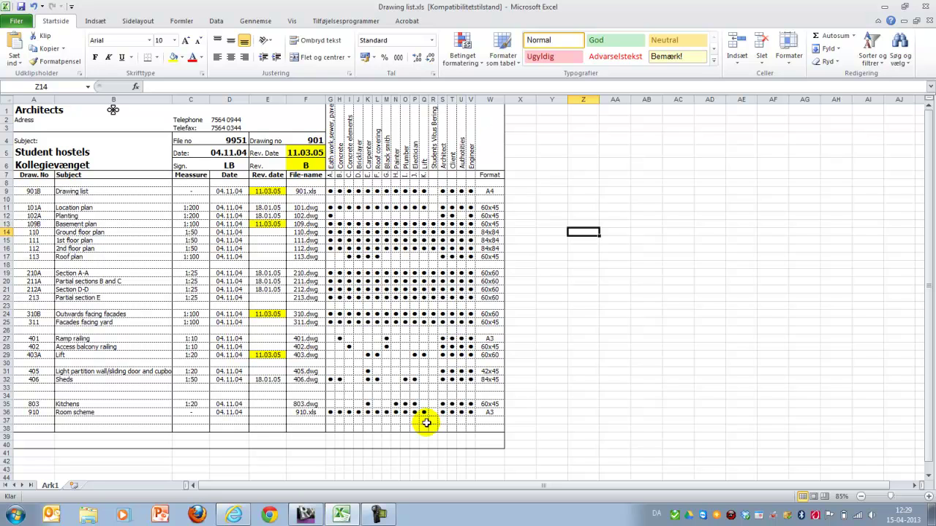
# Minimize the Excel drawing list to get back to the Revit Sheet List schedule.
pyautogui.click(885, 9)
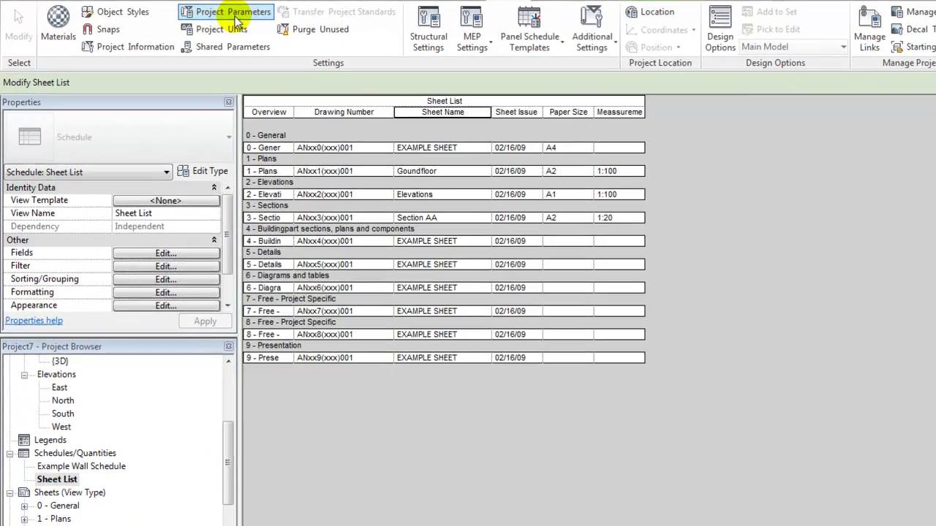
# Define Trade 1 as a Yes/No project parameter grouped under General and applied to Sheets.
pyautogui.click(203, 29)
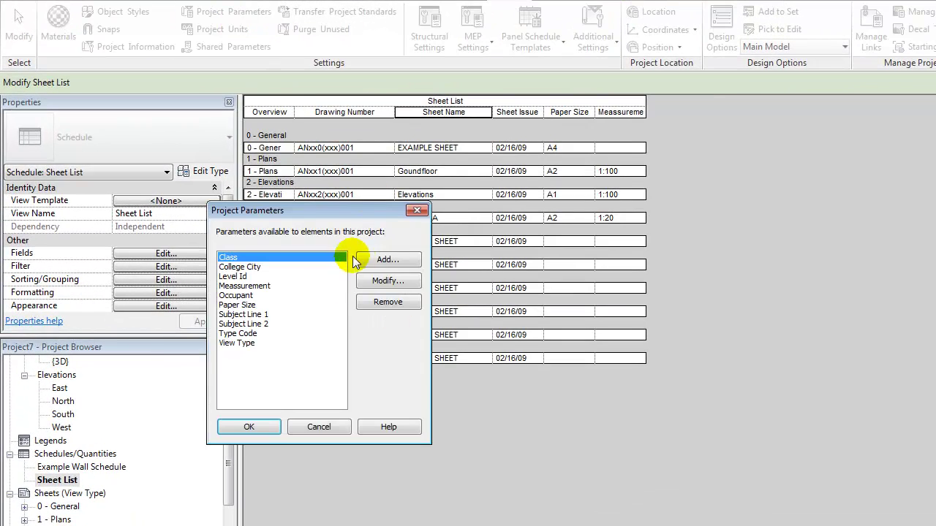
pyautogui.click(384, 258)
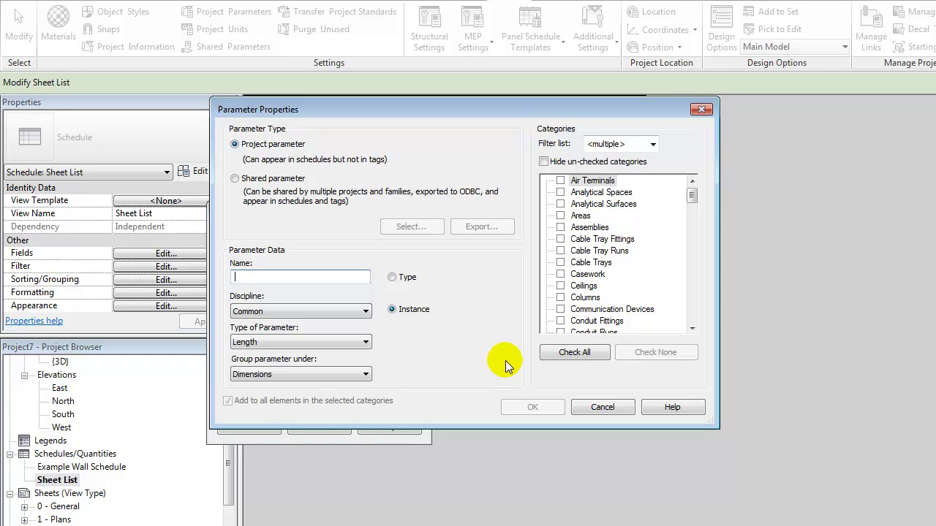
pyautogui.write('Trade 1')
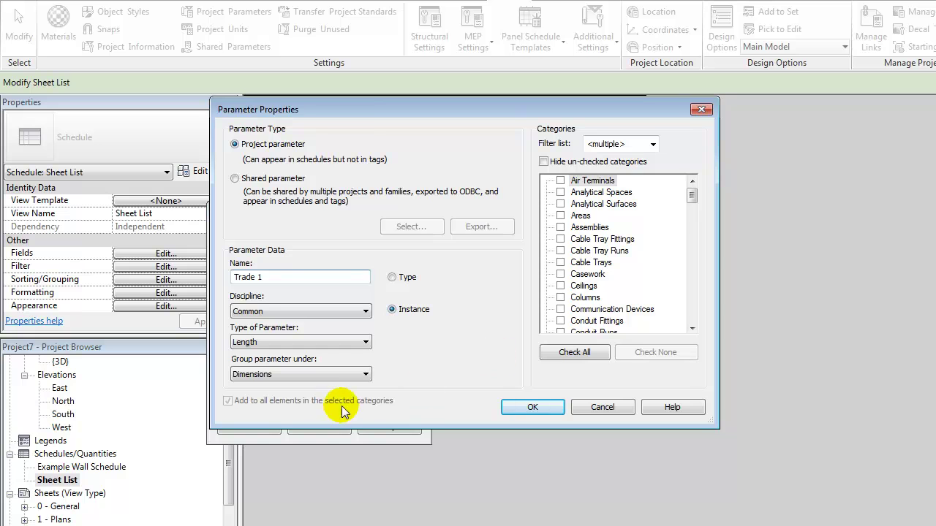
pyautogui.click(328, 373)
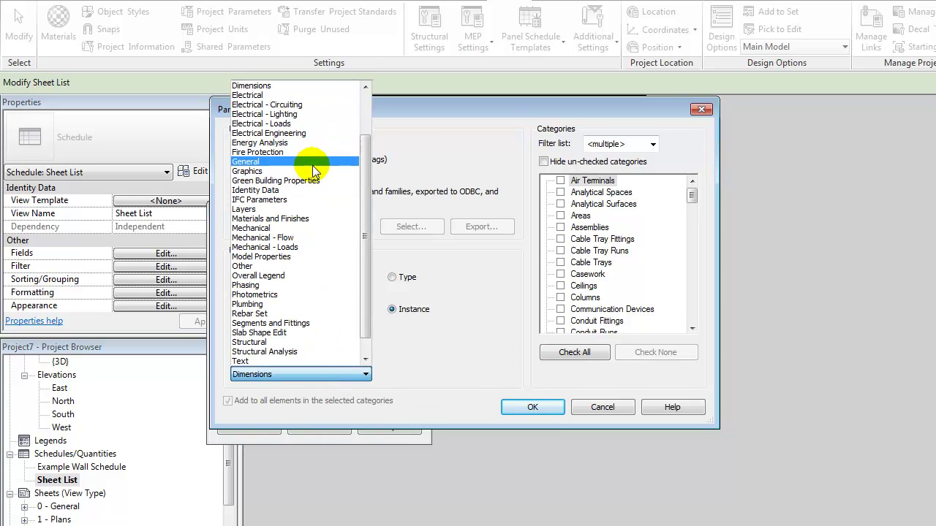
pyautogui.click(313, 163)
pyautogui.click(296, 343)
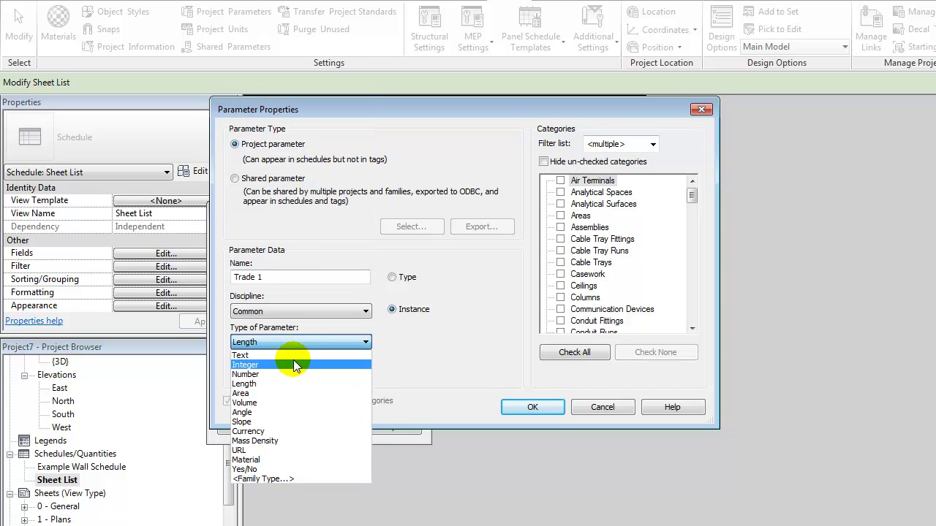
pyautogui.click(293, 354)
pyautogui.click(295, 342)
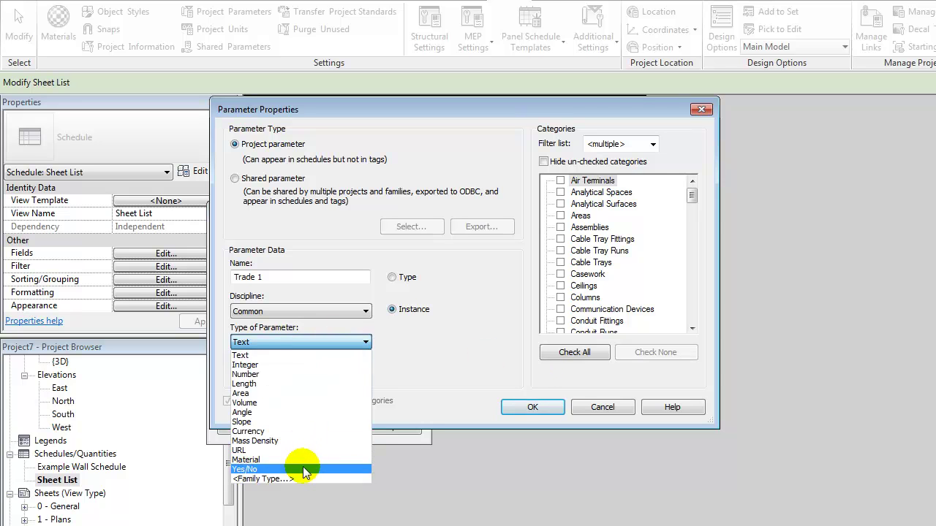
pyautogui.click(302, 468)
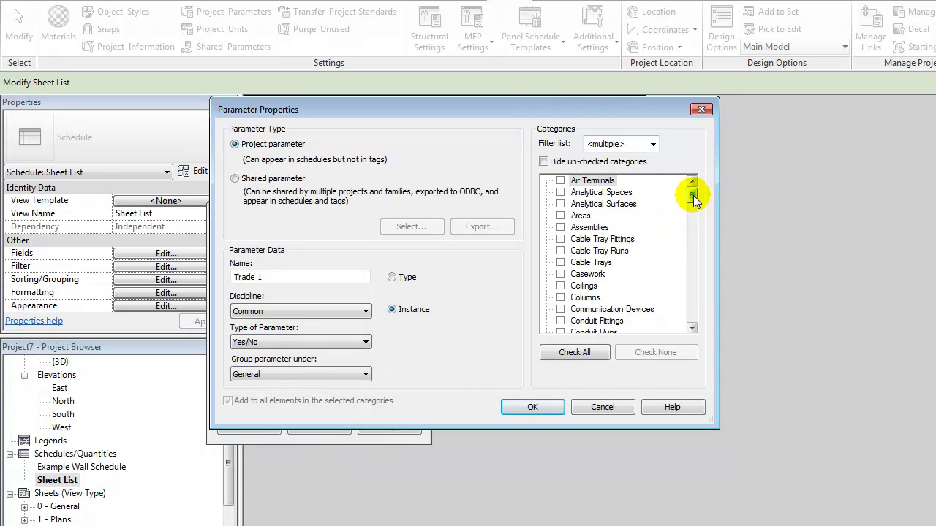
pyautogui.moveTo(692, 195); pyautogui.dragTo(702, 294)
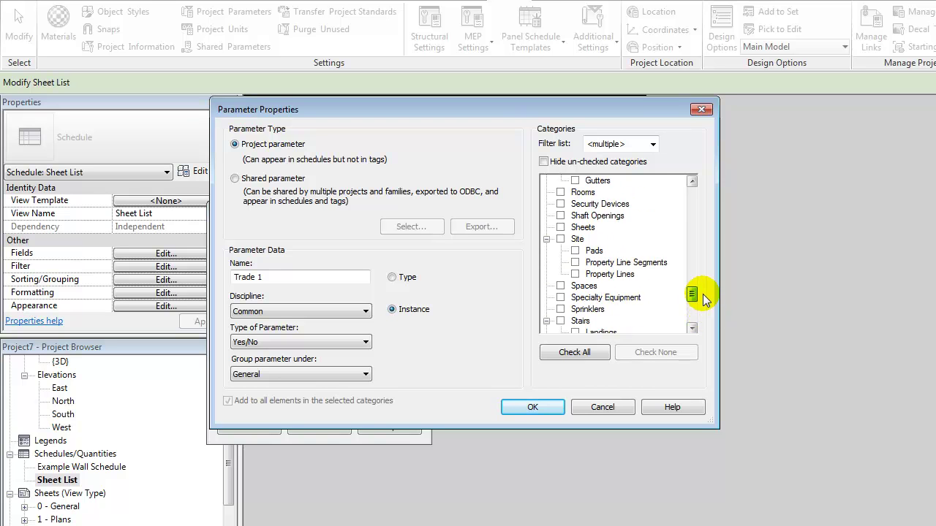
pyautogui.click(561, 227)
pyautogui.click(535, 407)
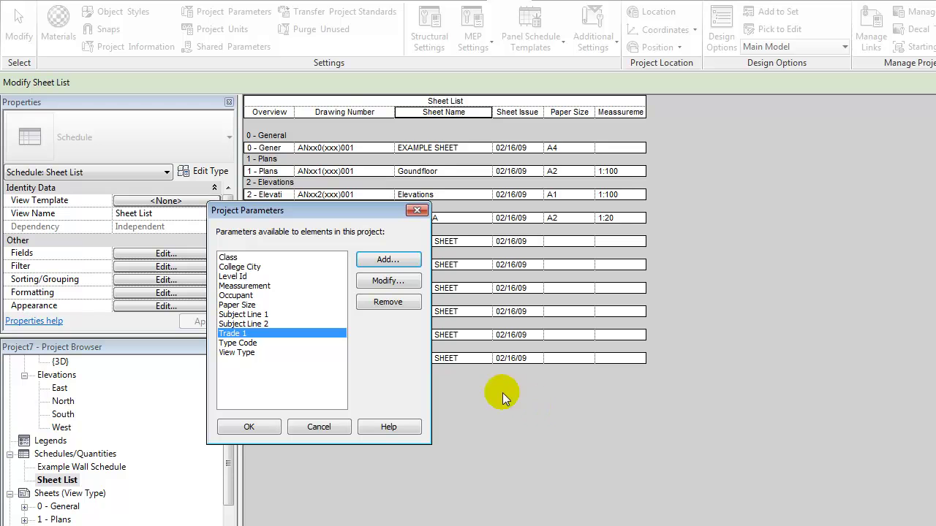
# Add Trade 2 as a Yes/No Sheets parameter grouped under General.
pyautogui.click(387, 260)
pyautogui.write('Trade 2')
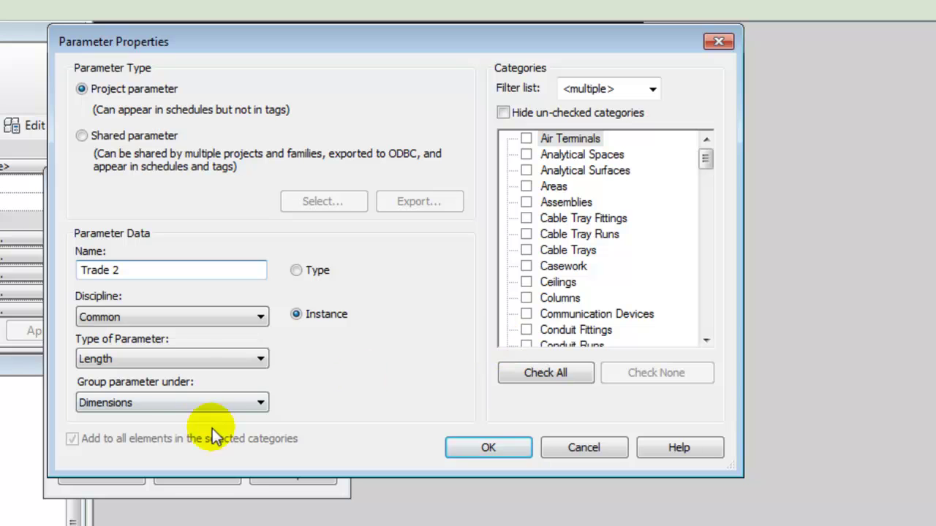
pyautogui.click(183, 358)
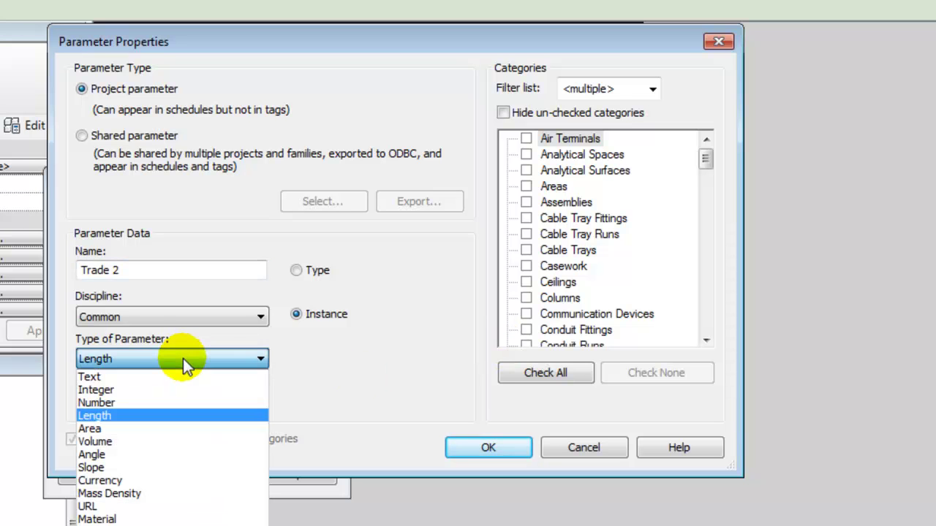
pyautogui.click(172, 519)
pyautogui.click(153, 406)
pyautogui.click(146, 86)
pyautogui.moveTo(703, 162); pyautogui.dragTo(706, 212)
pyautogui.click(526, 201)
pyautogui.click(488, 447)
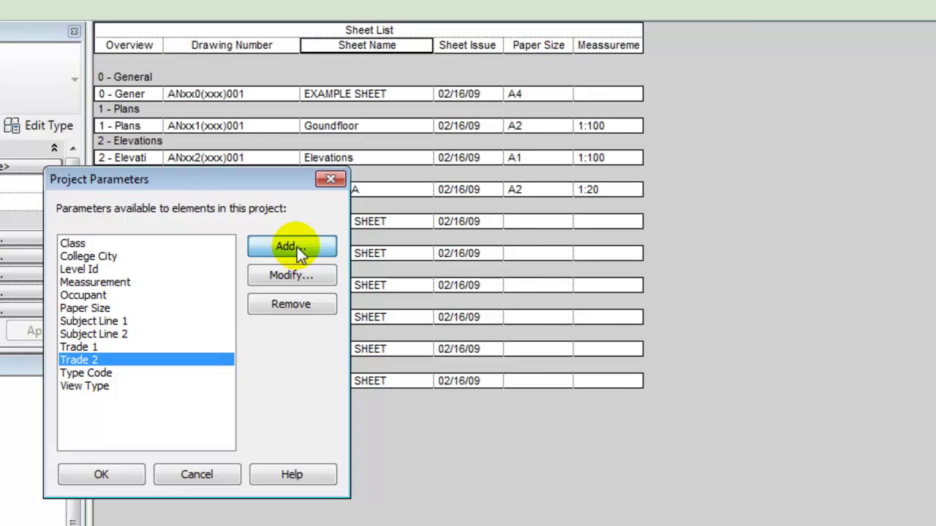
# Add Authority as a Yes/No Sheets parameter under General and close Project Parameters.
pyautogui.click(290, 247)
pyautogui.write('Auto')
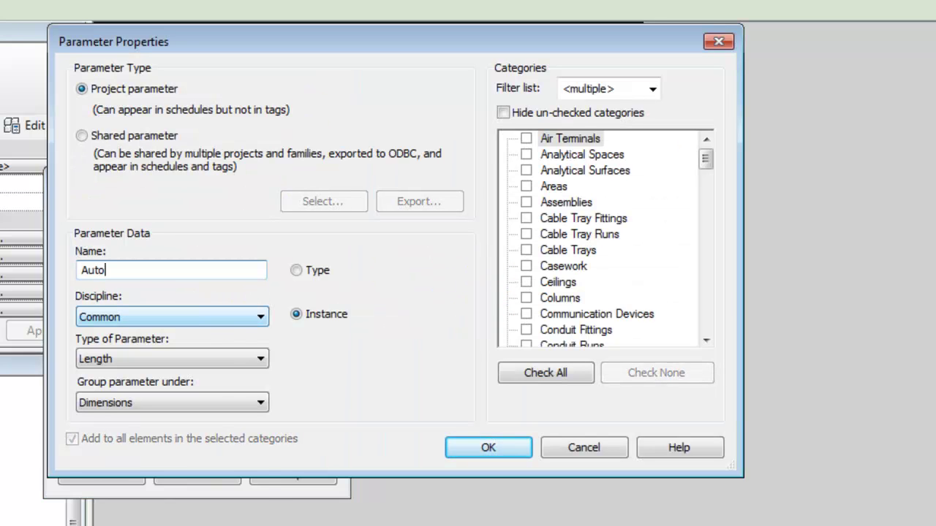
pyautogui.click(219, 358)
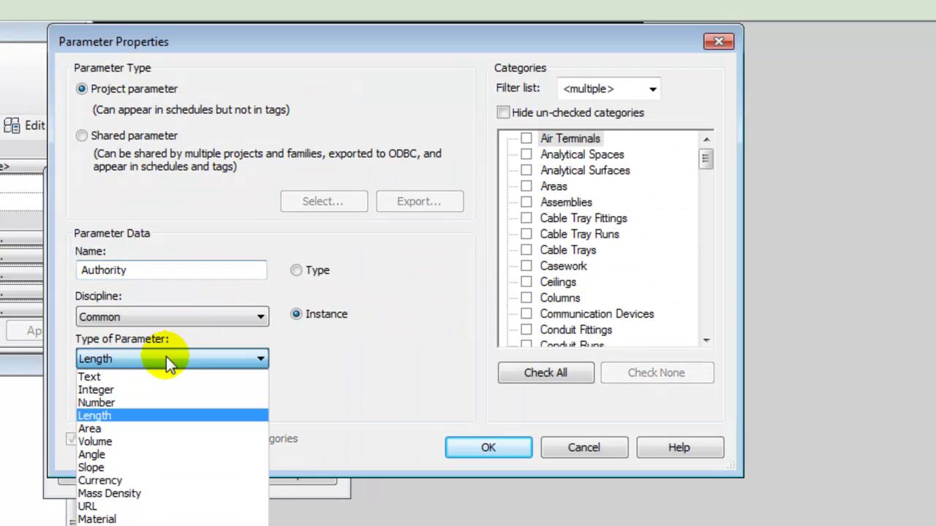
pyautogui.click(156, 514)
pyautogui.click(149, 409)
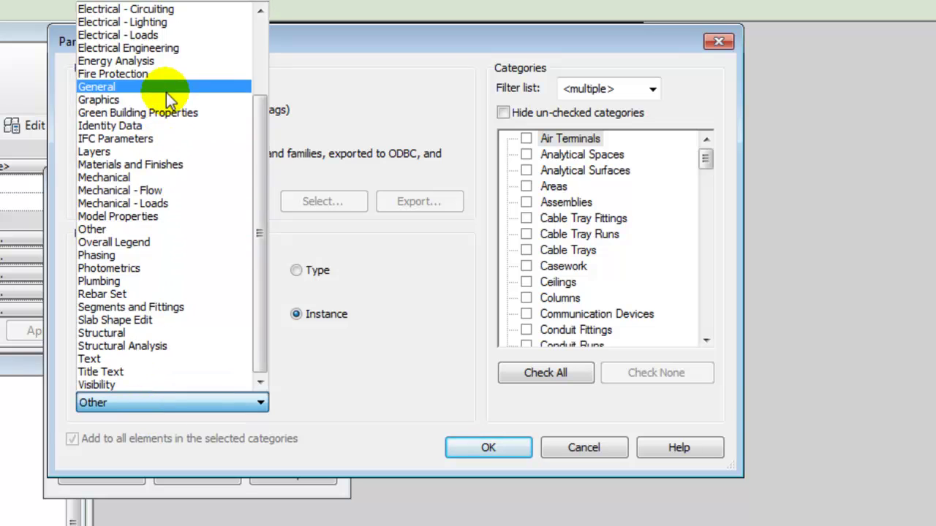
pyautogui.click(166, 91)
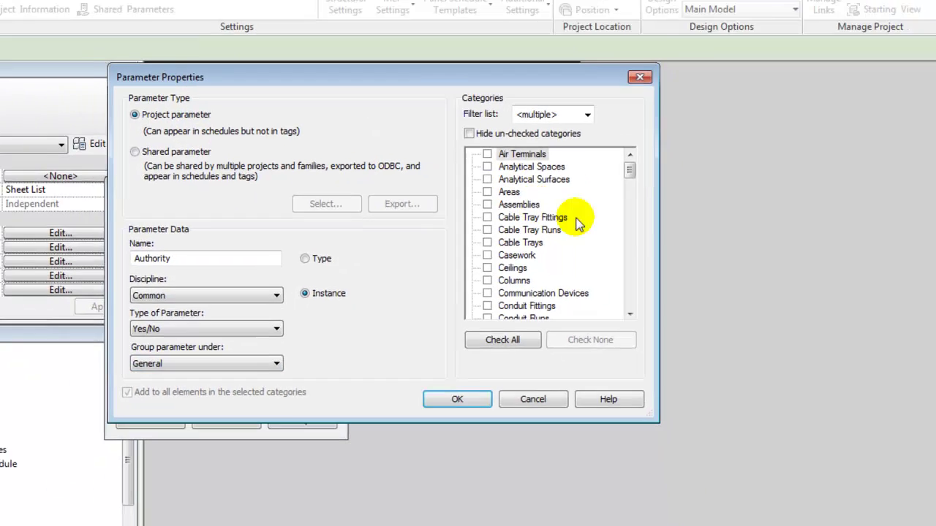
pyautogui.moveTo(629, 169); pyautogui.dragTo(630, 275)
pyautogui.click(511, 204)
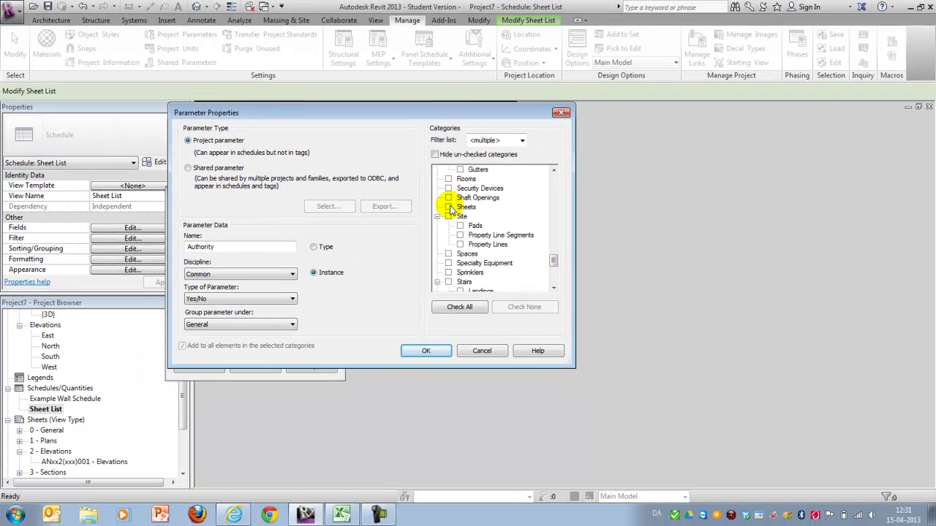
pyautogui.click(488, 204)
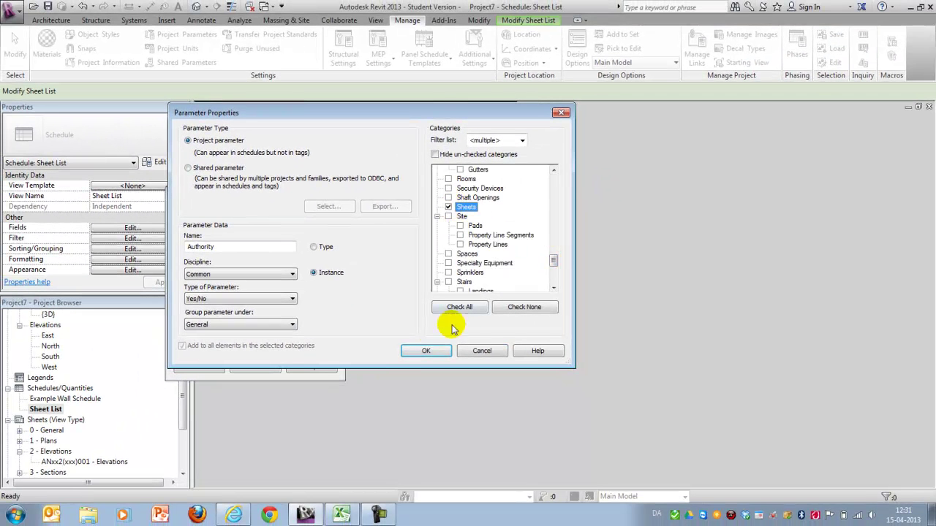
pyautogui.click(430, 350)
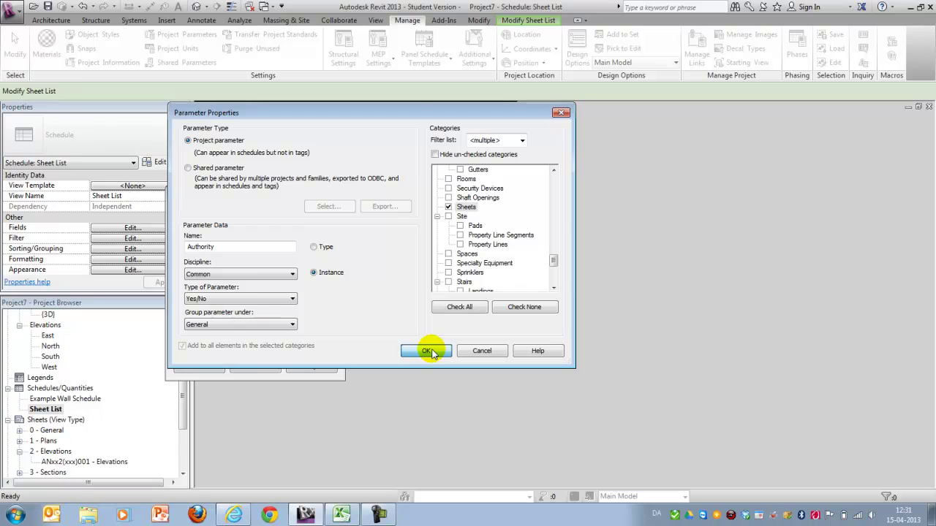
pyautogui.click(199, 366)
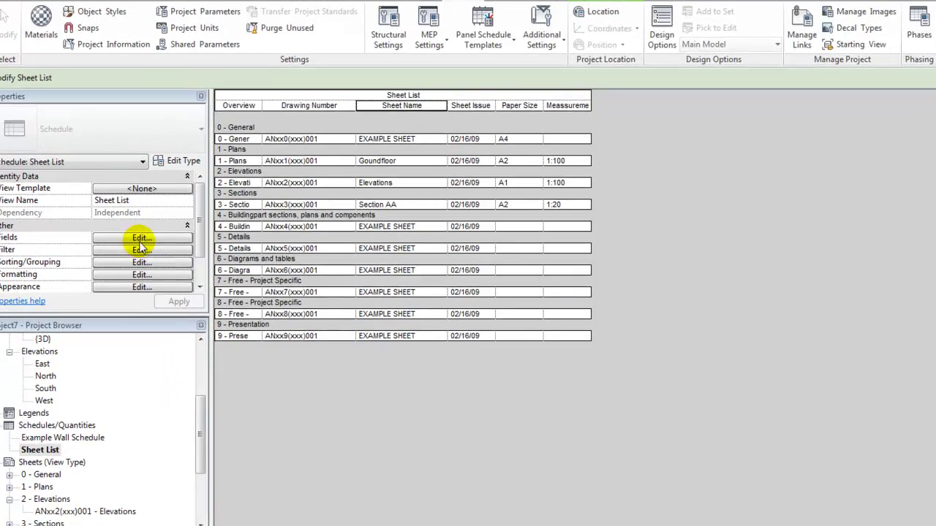
# Add the Authority, Trade 1 and Trade 2 fields to the Sheet List's scheduled fields.
pyautogui.click(142, 241)
pyautogui.moveTo(392, 186); pyautogui.dragTo(408, 203)
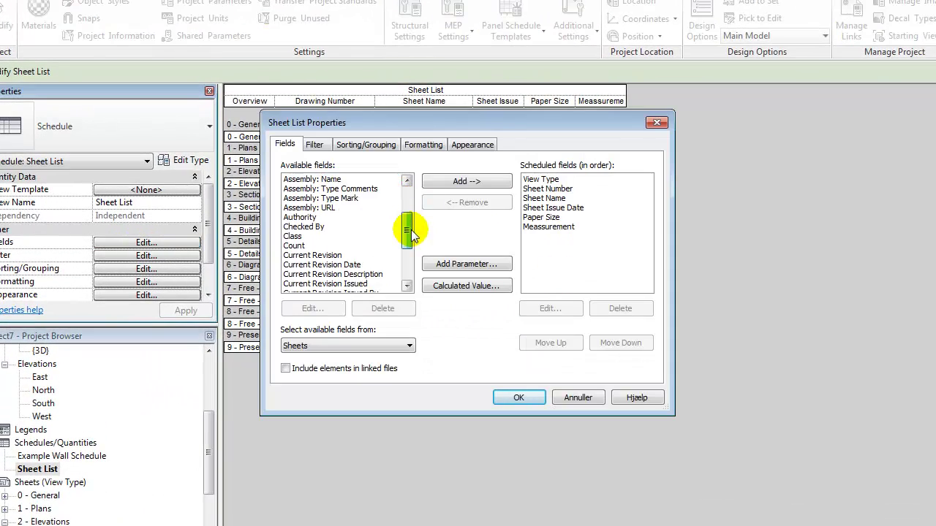
pyautogui.scroll(-3, 319, 256)
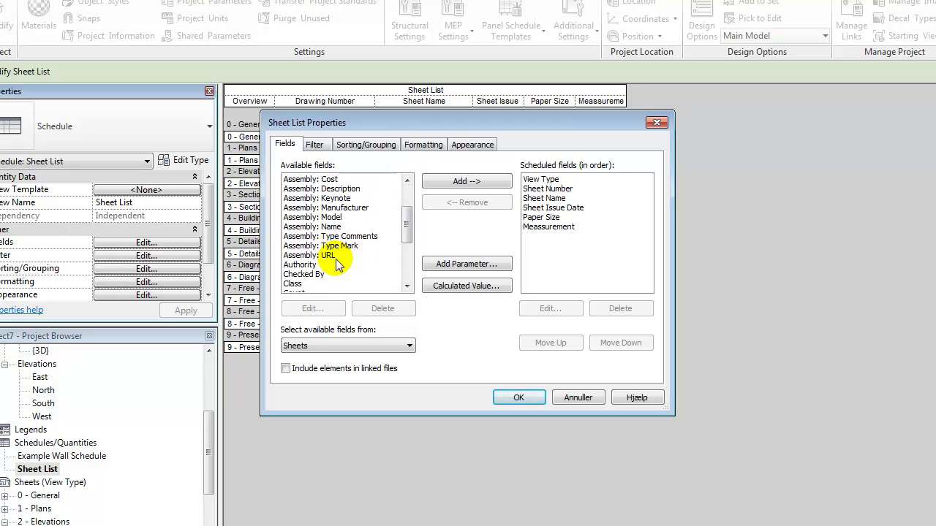
pyautogui.click(302, 208)
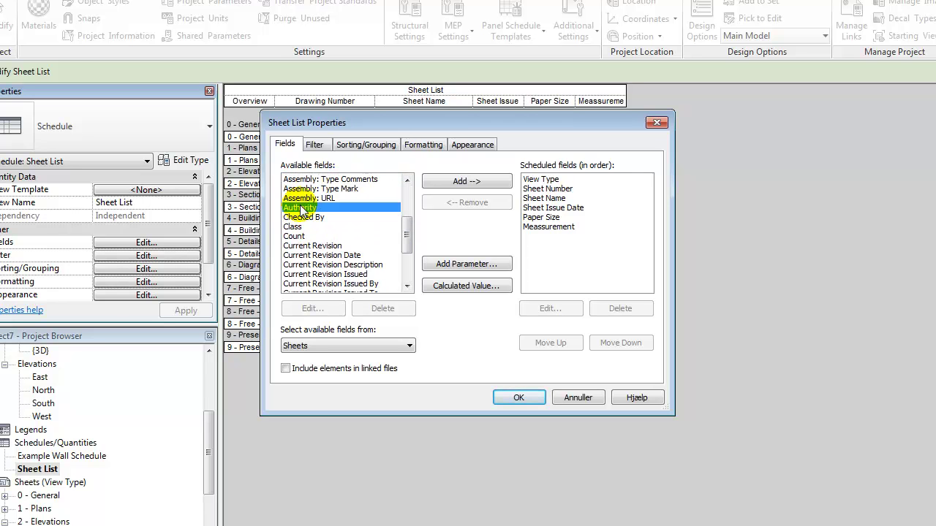
pyautogui.click(482, 182)
pyautogui.moveTo(407, 237); pyautogui.dragTo(410, 262)
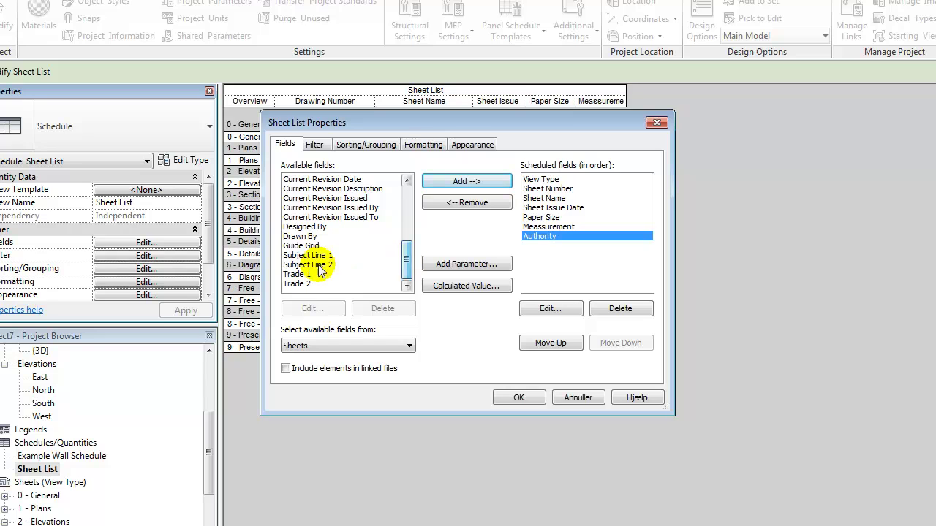
pyautogui.click(297, 274)
pyautogui.keyDown('shift'); pyautogui.click(297, 284); pyautogui.keyUp('shift')
pyautogui.click(453, 183)
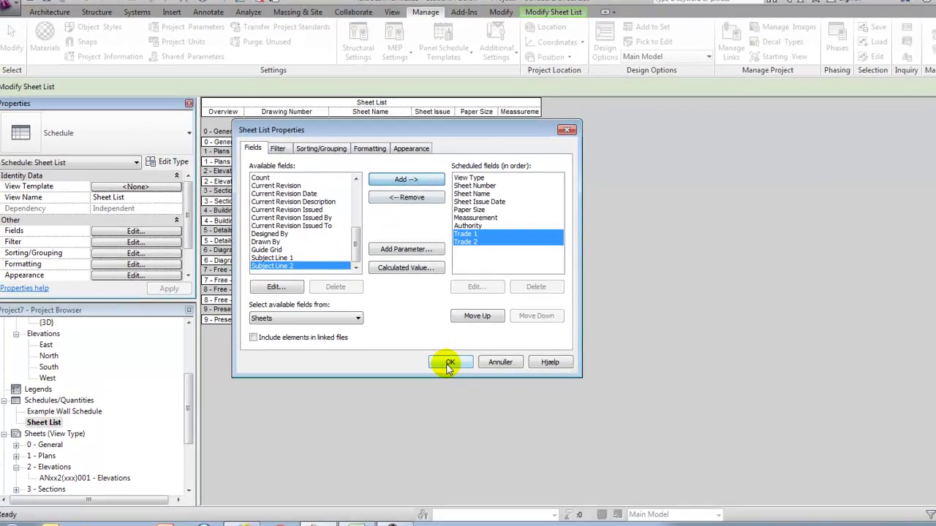
pyautogui.click(512, 394)
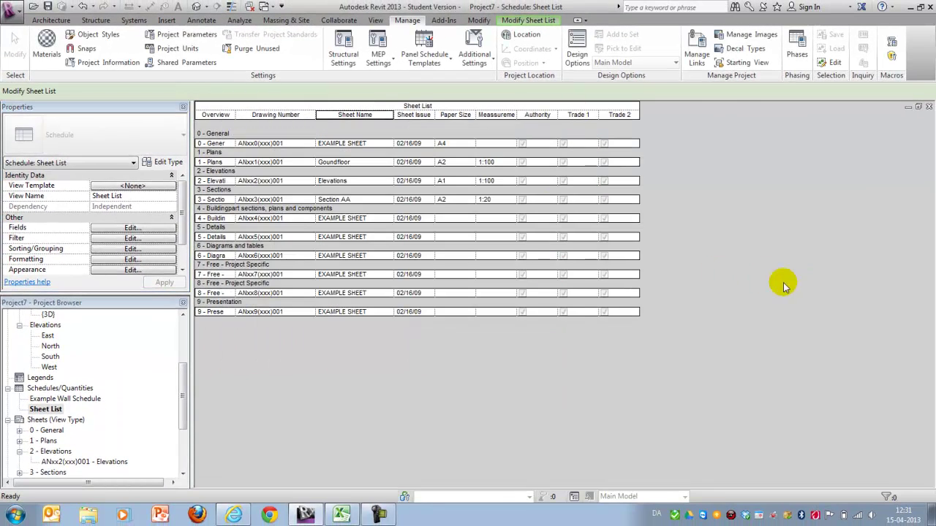
# Tick Authority for the General, Plans, Elevations and Sections sheets.
pyautogui.click(524, 145)
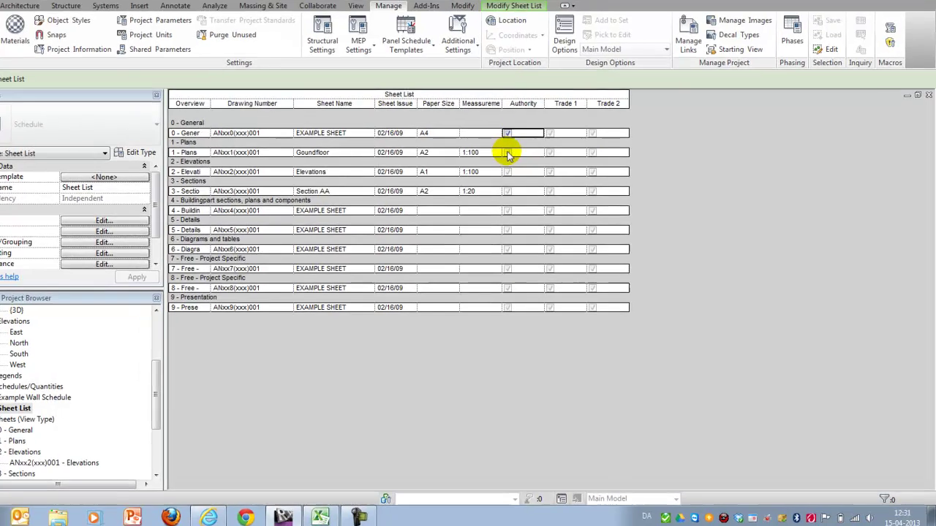
pyautogui.click(520, 161)
pyautogui.click(521, 182)
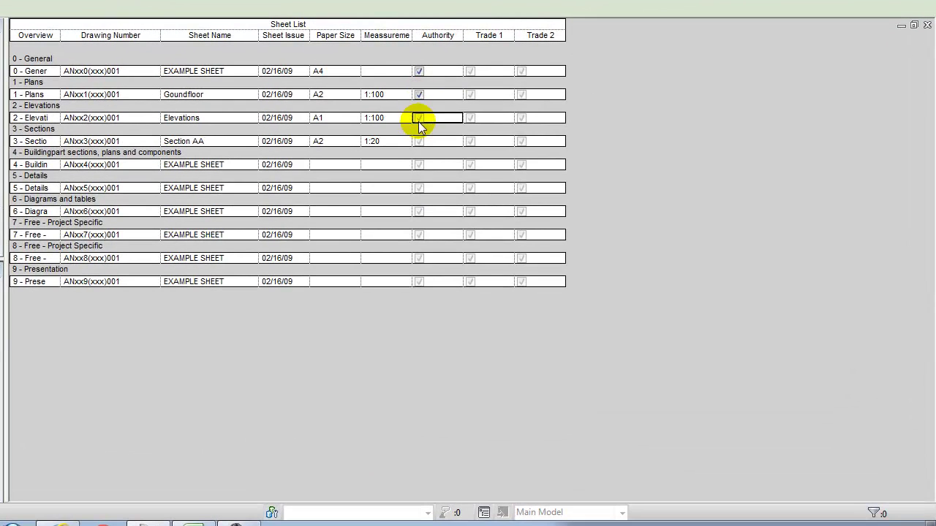
pyautogui.click(418, 118)
pyautogui.click(418, 141)
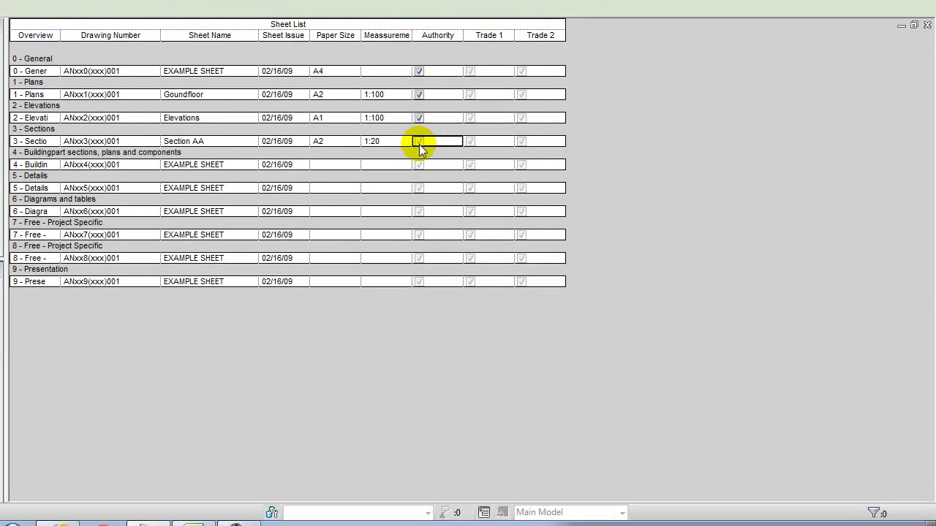
# Tick Trade 1 for Plans, Elevations, Diagrams and both Free sheets, Trade 2 for Building, then switch to Excel.
pyautogui.click(470, 118)
pyautogui.click(472, 212)
pyautogui.click(470, 235)
pyautogui.click(472, 259)
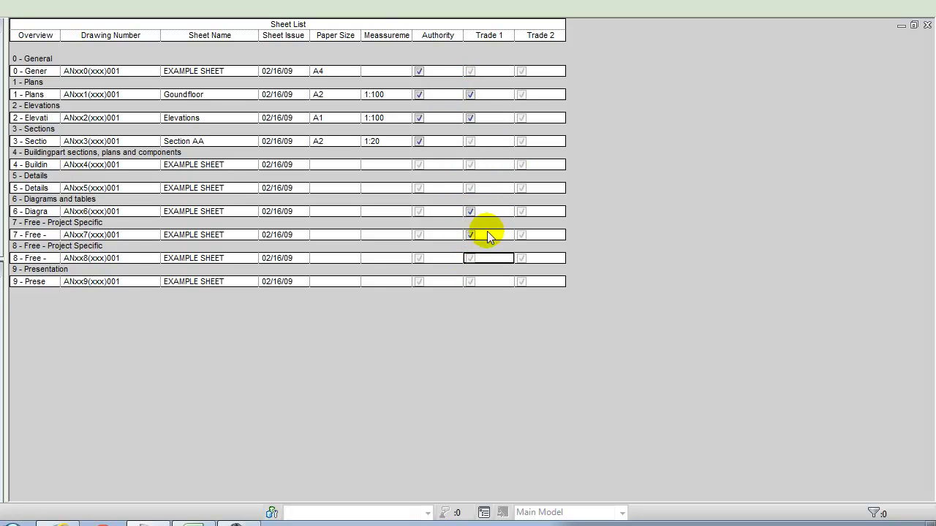
pyautogui.click(470, 259)
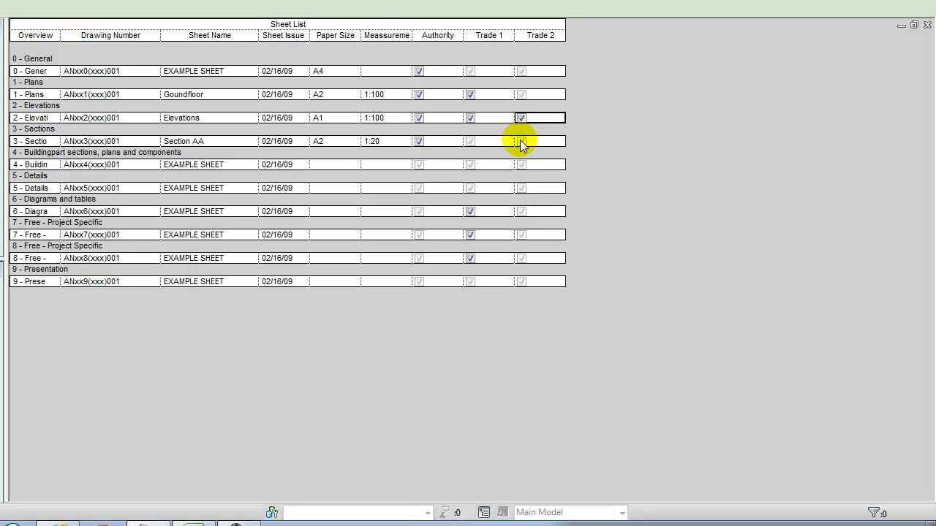
pyautogui.click(520, 164)
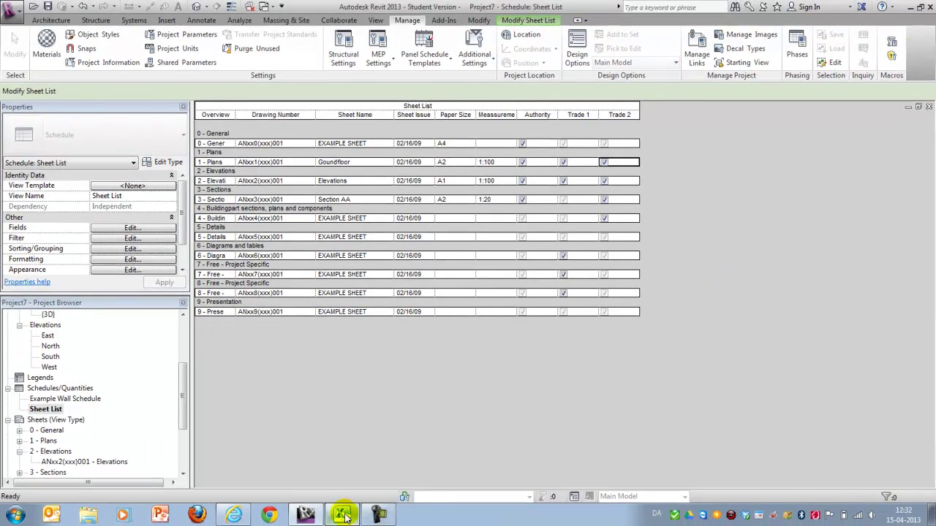
pyautogui.click(344, 516)
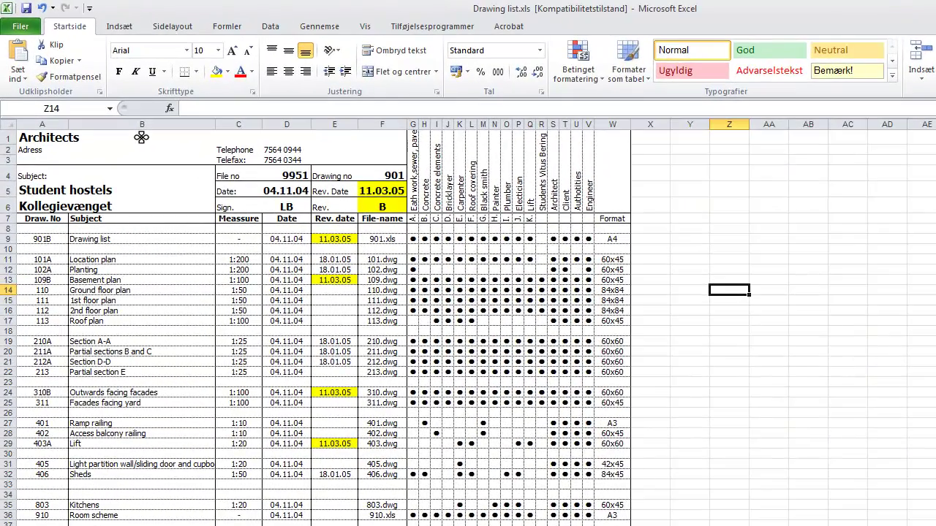
# Return to Revit and open the ANxx2(xxx)001 - Elevations sheet from the Project Browser.
pyautogui.click(883, 9)
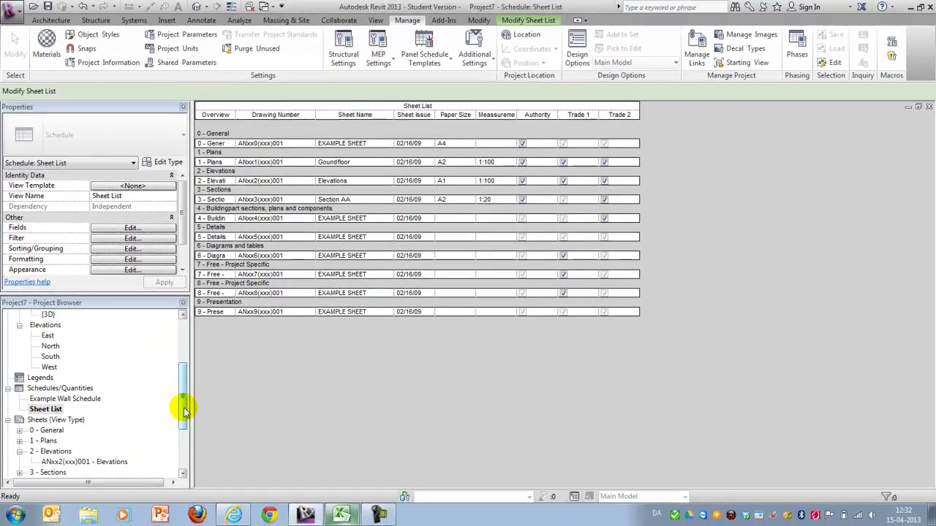
pyautogui.moveTo(184, 410); pyautogui.dragTo(178, 347)
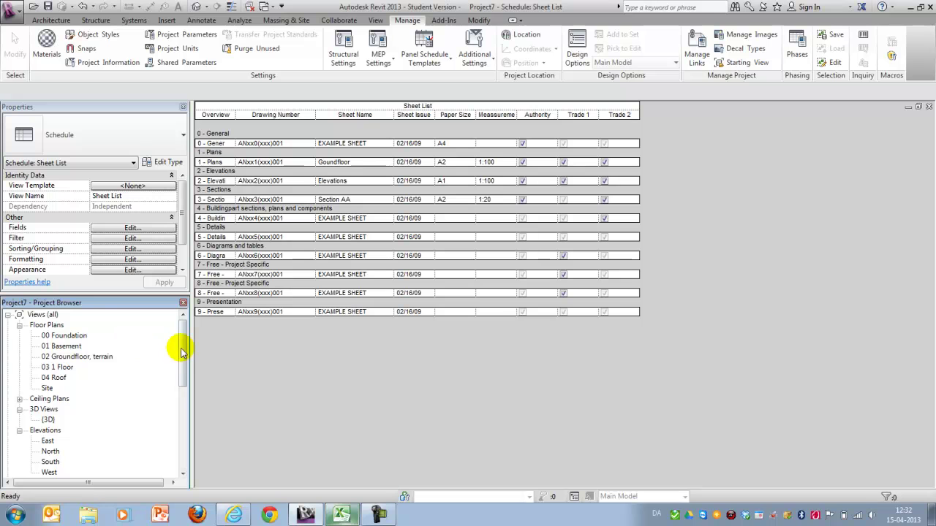
pyautogui.moveTo(182, 360); pyautogui.dragTo(178, 414)
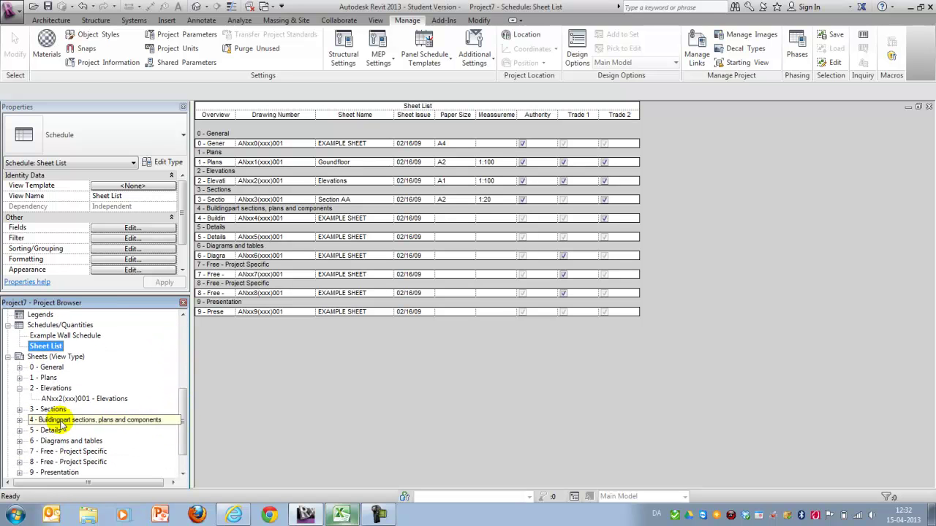
pyautogui.doubleClick(48, 399)
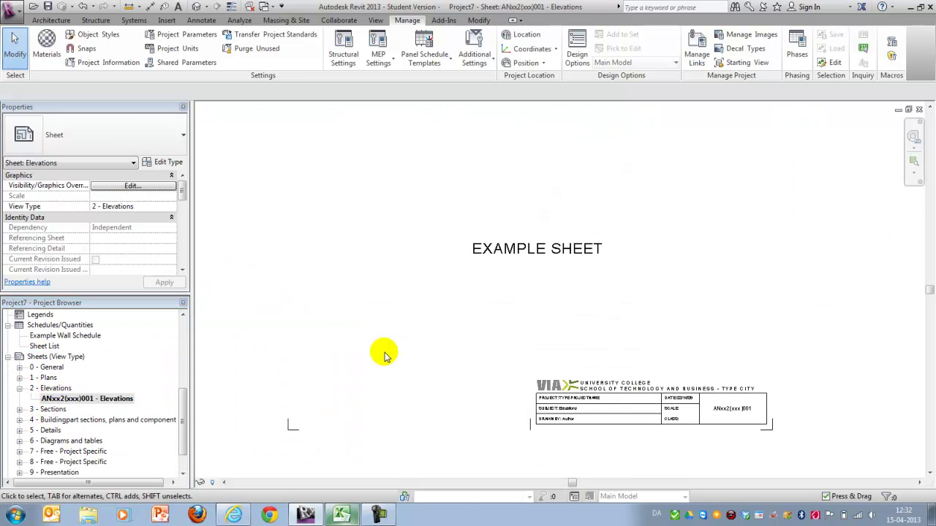
pyautogui.scroll(-2, 387, 356)
pyautogui.scroll(2, 533, 213)
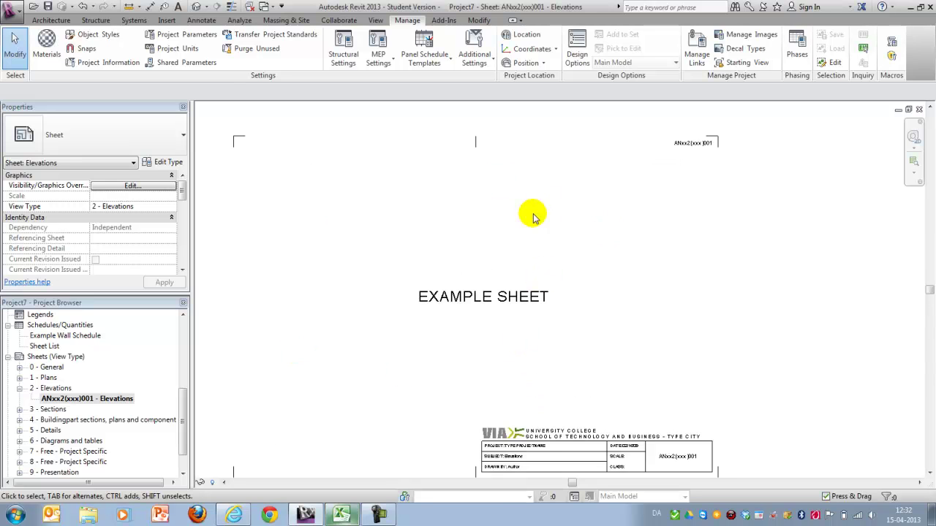
# Sketch a closed revision cloud around the EXAMPLE SHEET title and finish the sketch.
pyautogui.click(201, 21)
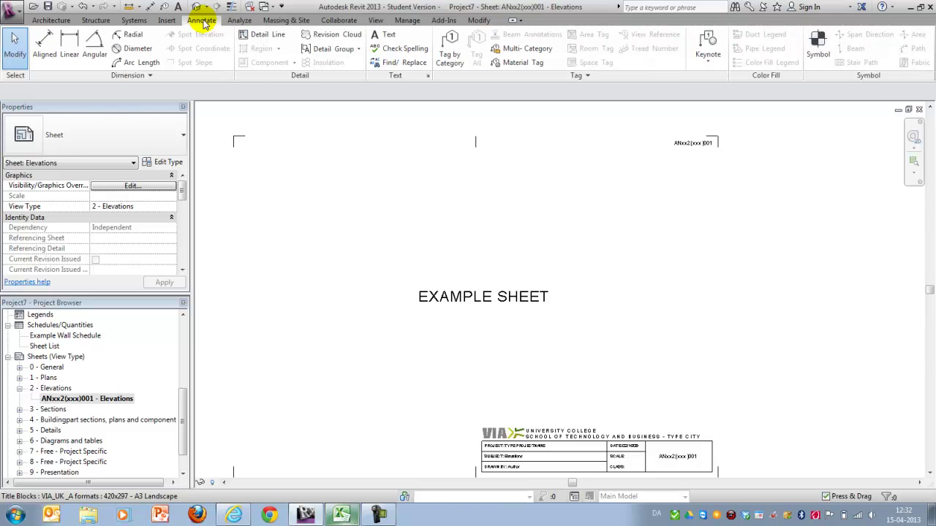
pyautogui.click(332, 34)
pyautogui.click(469, 266)
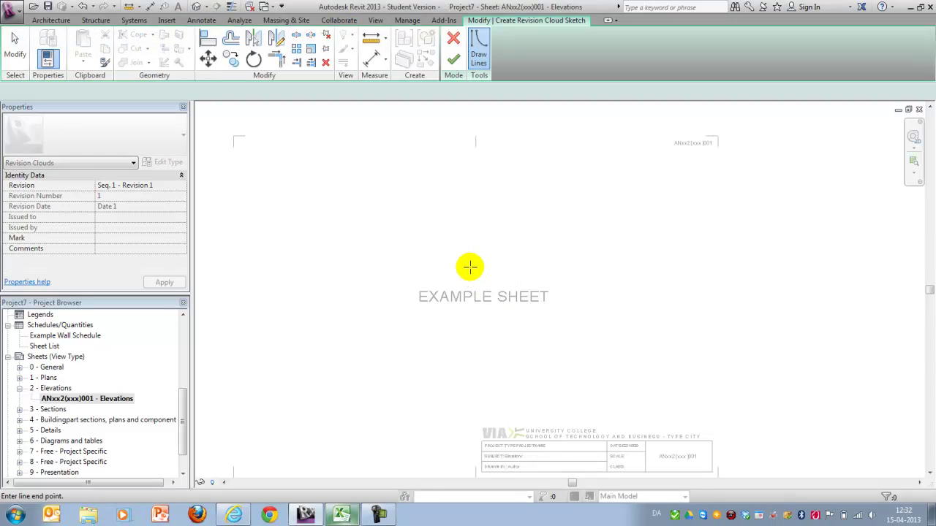
pyautogui.click(474, 327)
pyautogui.click(431, 357)
pyautogui.click(382, 333)
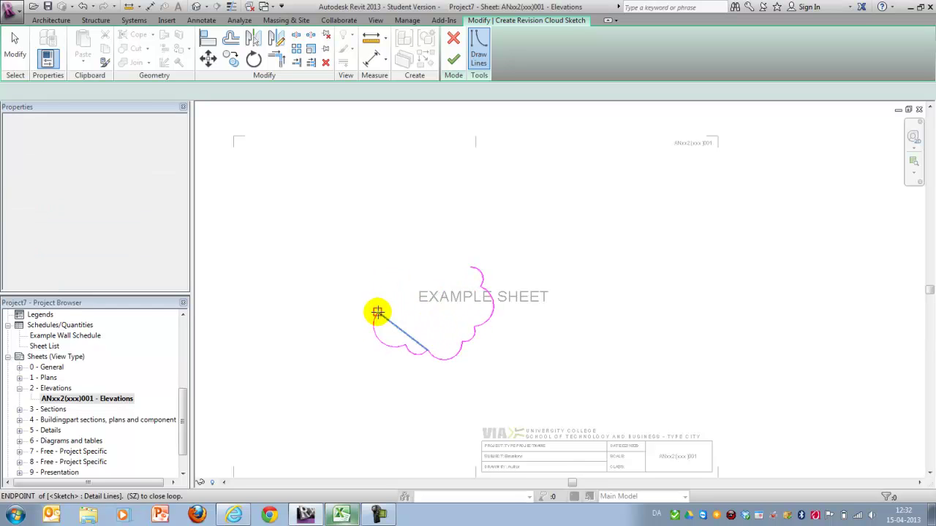
pyautogui.click(391, 270)
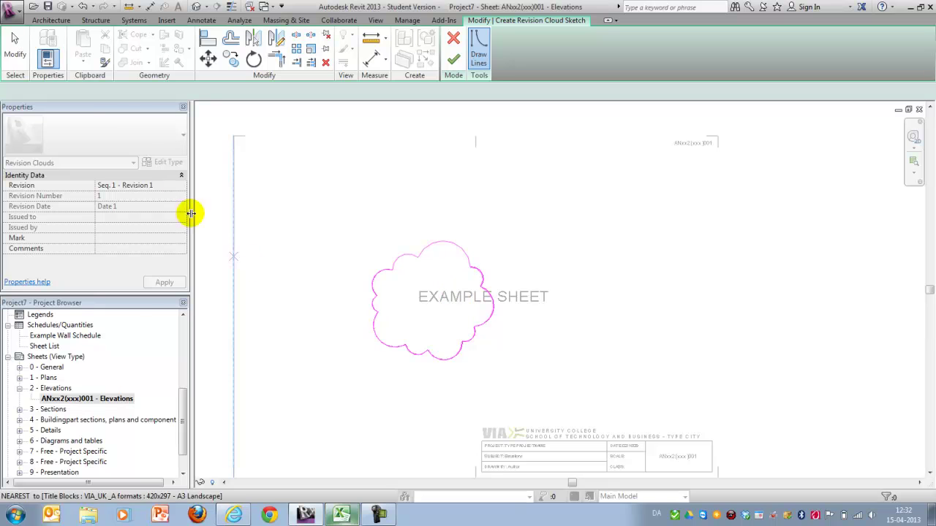
pyautogui.click(469, 267)
pyautogui.click(15, 45)
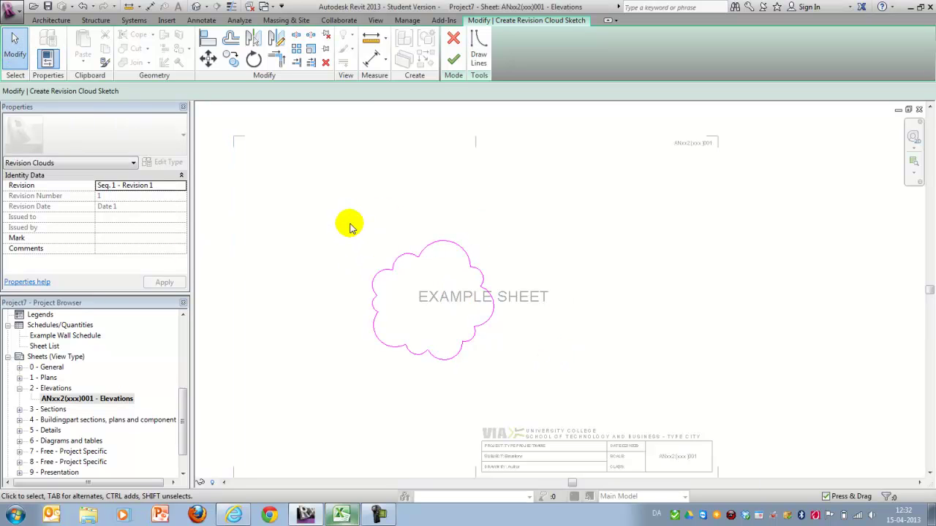
pyautogui.click(453, 59)
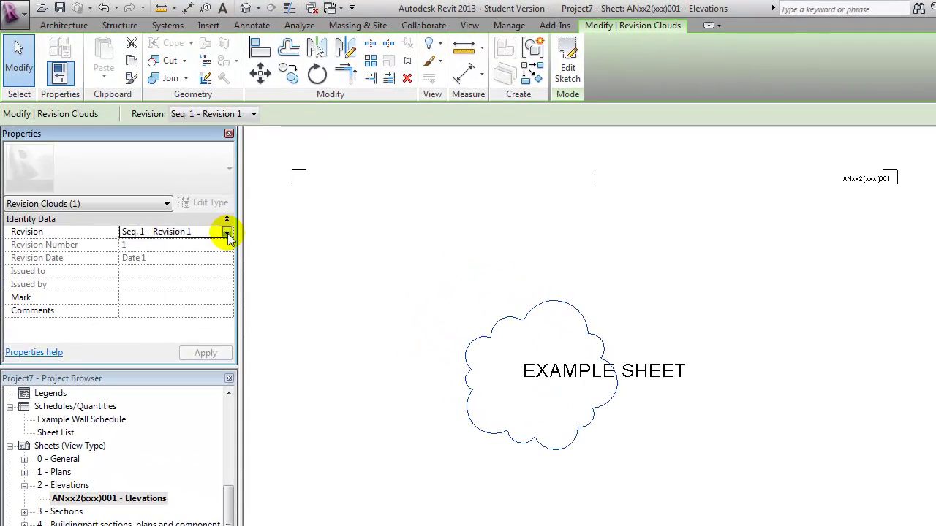
# Set the cloud's Revision property to Seq. 1 - Revision 1 and apply.
pyautogui.click(181, 185)
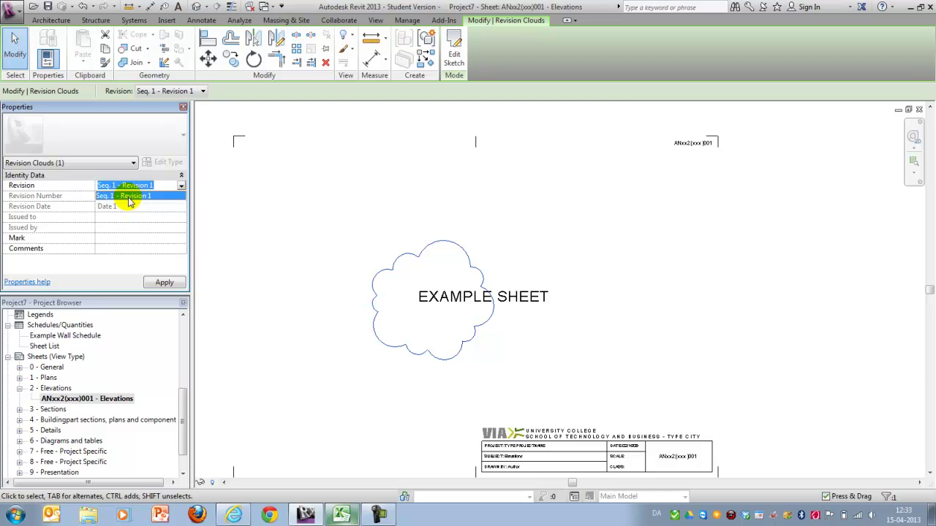
pyautogui.click(161, 247)
pyautogui.click(164, 282)
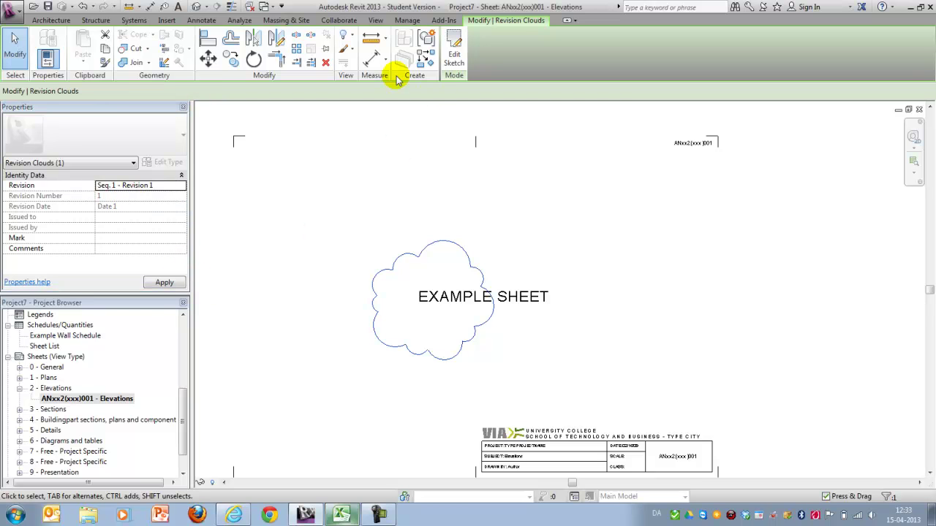
# In Sheet Issues/Revisions, set sequence 1 numbering to Alphabetic.
pyautogui.click(376, 21)
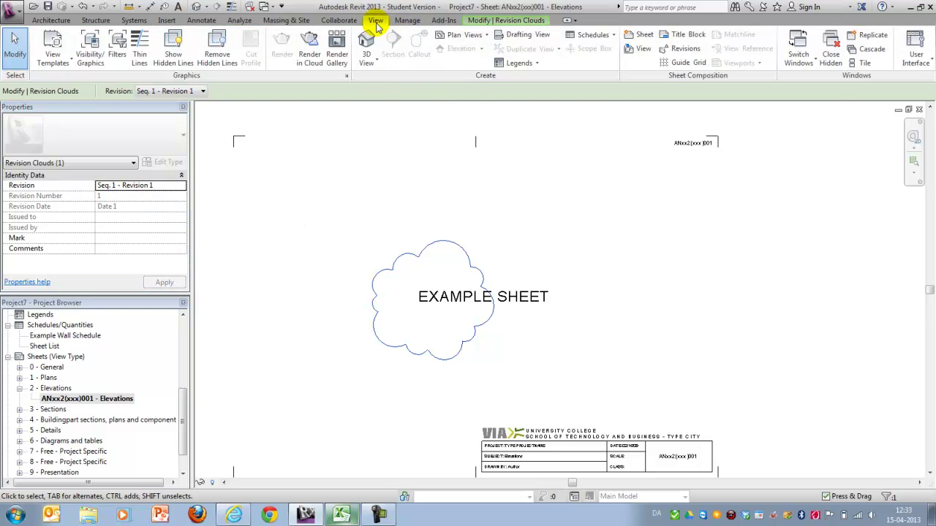
pyautogui.click(681, 48)
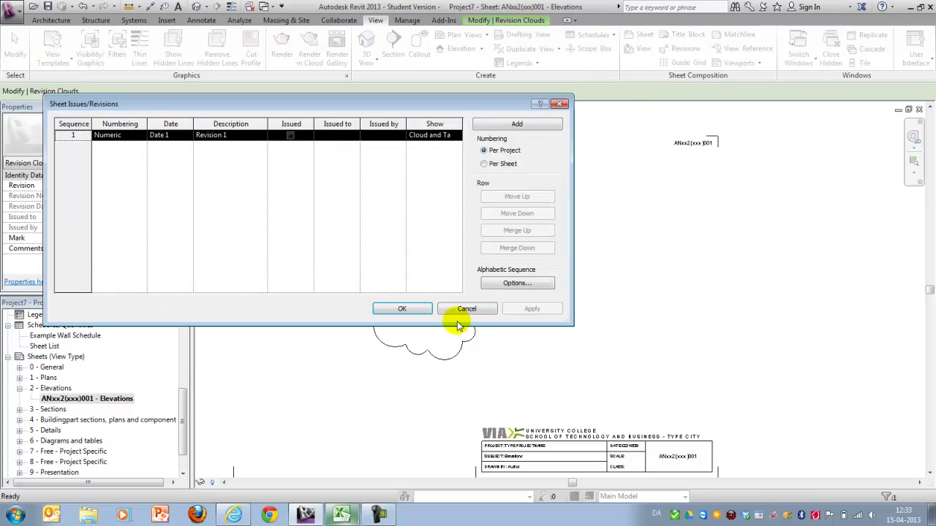
pyautogui.click(141, 136)
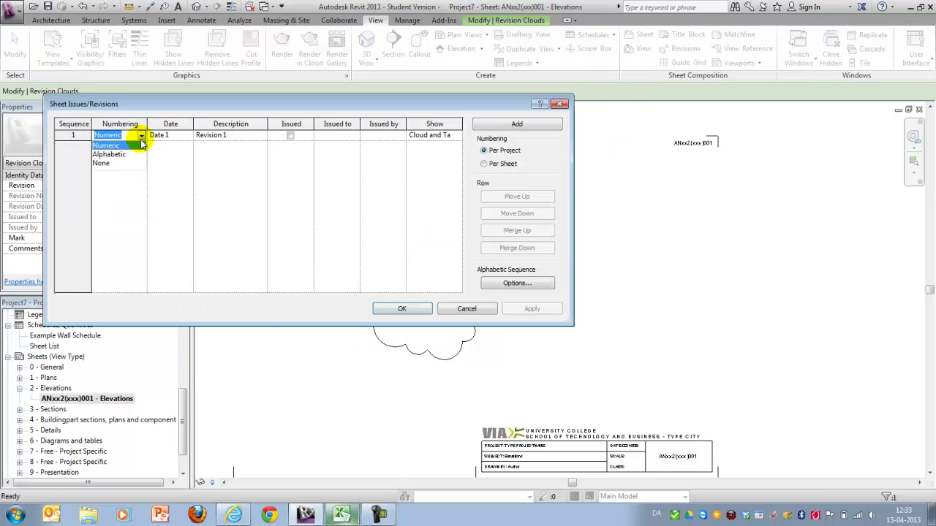
pyautogui.click(107, 155)
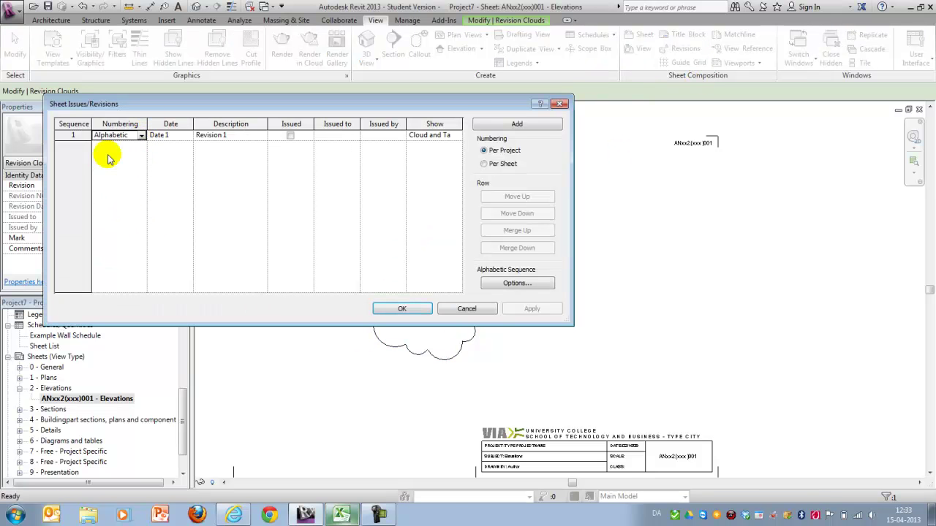
pyautogui.click(403, 310)
# Select and deselect the revision cloud to check its updated label.
pyautogui.click(532, 338)
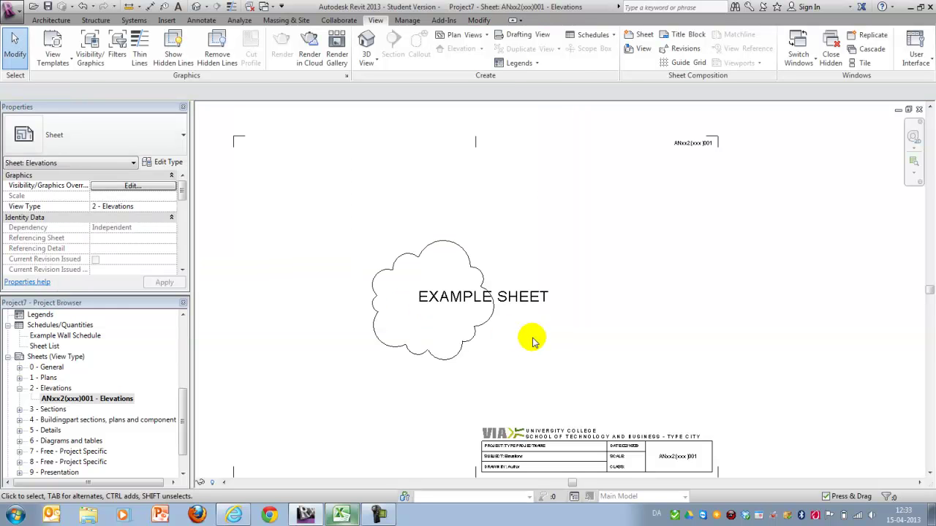
pyautogui.click(444, 245)
pyautogui.click(503, 232)
pyautogui.click(199, 19)
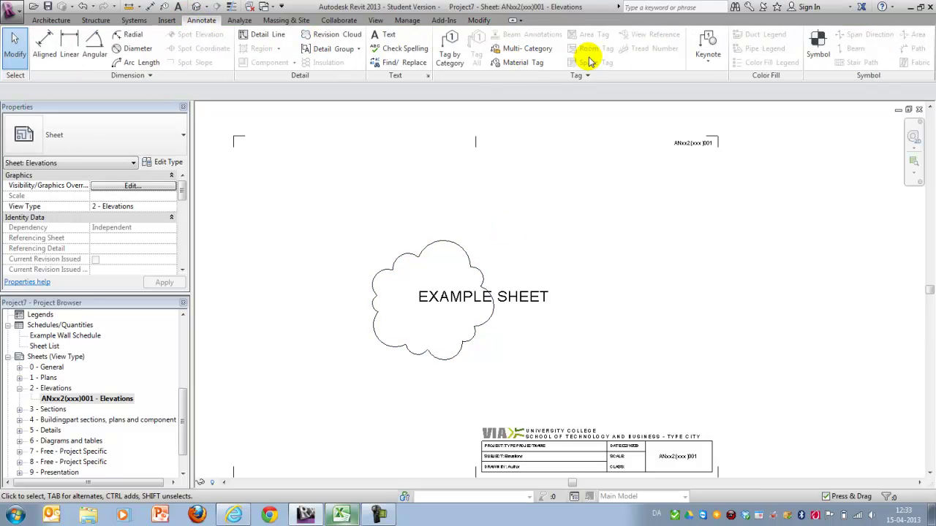
# Tag the revision cloud by category, placing an A tag at its upper edge.
pyautogui.click(451, 52)
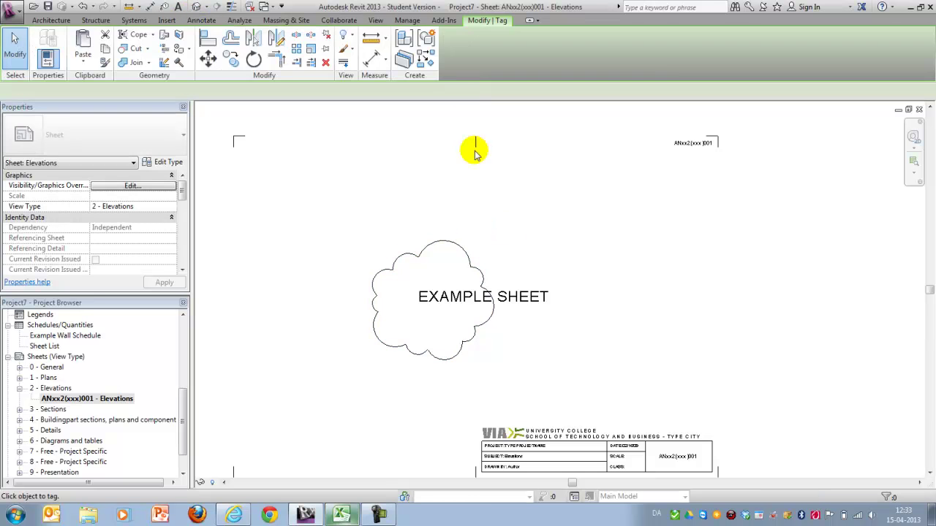
pyautogui.click(465, 247)
pyautogui.press('Escape')
pyautogui.scroll(5, 488, 248)
pyautogui.press('Escape')
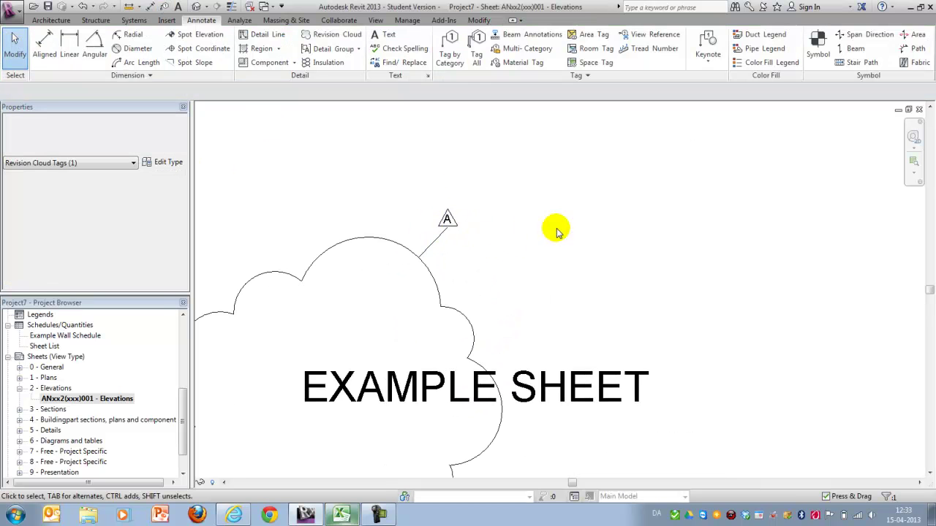
pyautogui.scroll(-5, 575, 226)
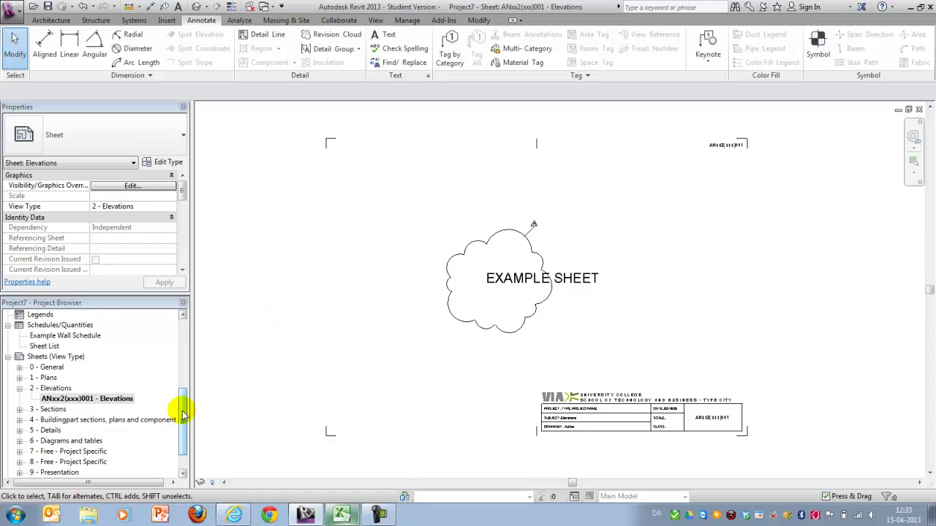
pyautogui.moveTo(184, 413); pyautogui.dragTo(181, 431)
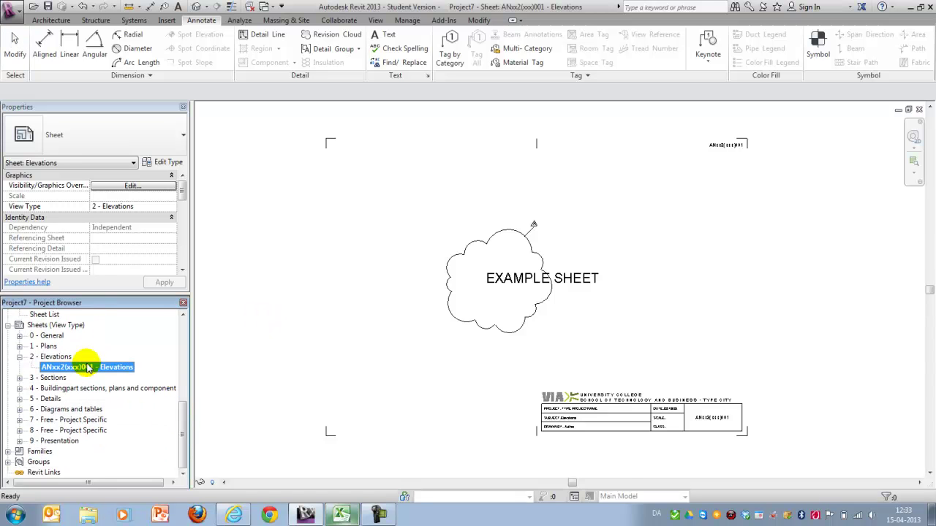
pyautogui.scroll(2, 177, 407)
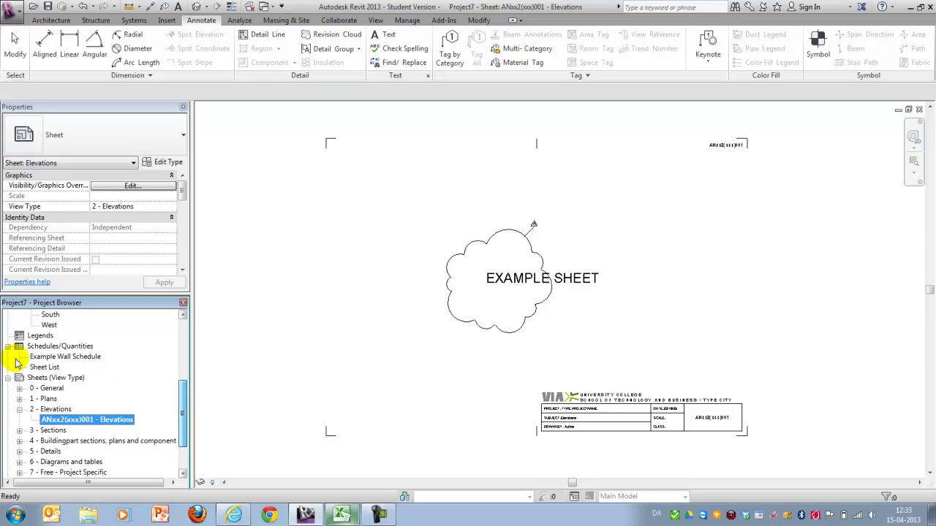
# Open the Sheet List and add the Current Revision and Current Revision Date fields.
pyautogui.doubleClick(45, 366)
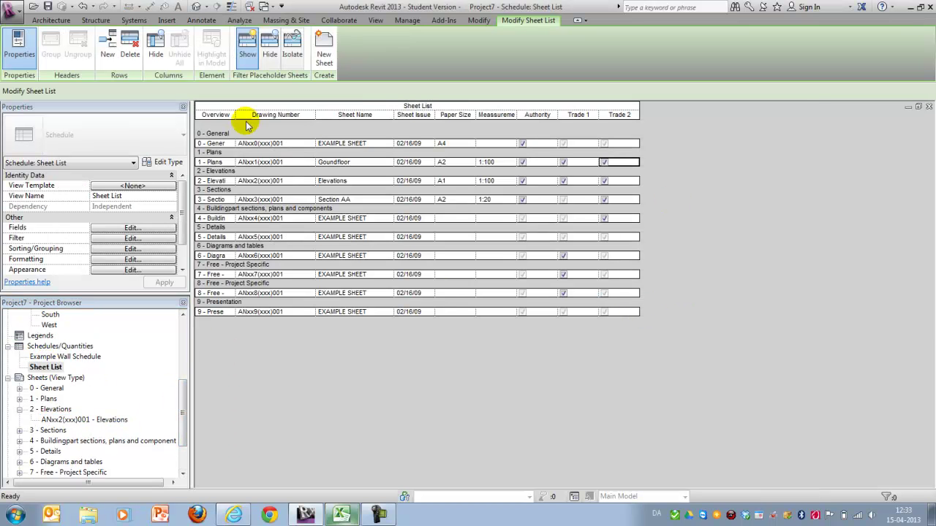
pyautogui.click(119, 228)
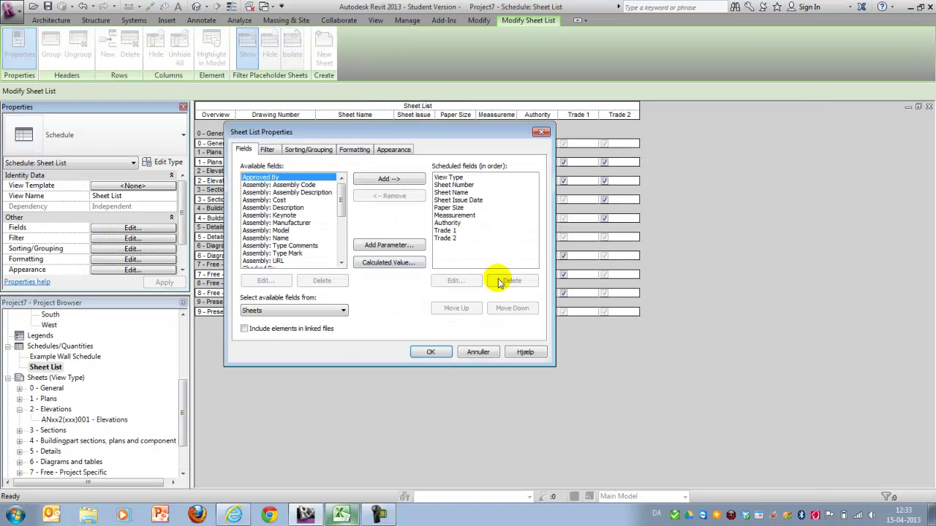
pyautogui.moveTo(342, 205); pyautogui.dragTo(342, 232)
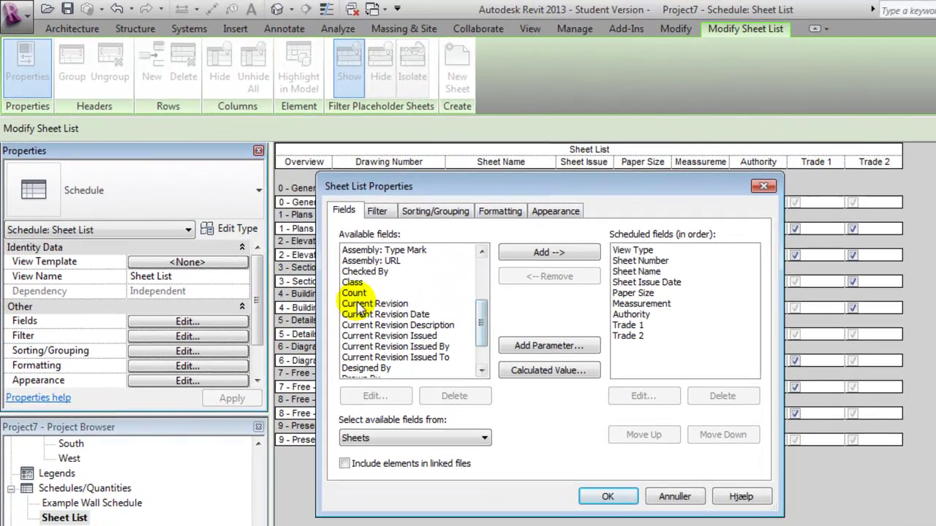
pyautogui.click(359, 304)
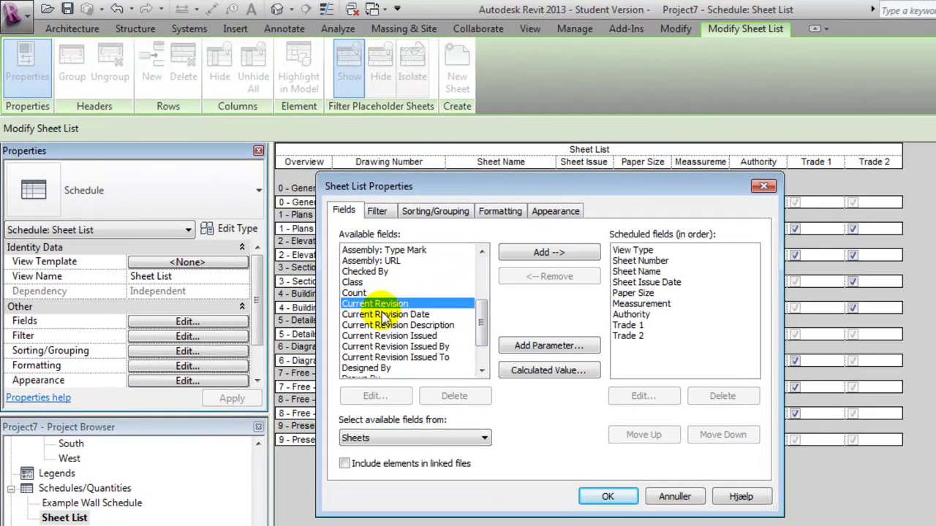
pyautogui.keyDown('shift'); pyautogui.click(382, 314); pyautogui.keyUp('shift')
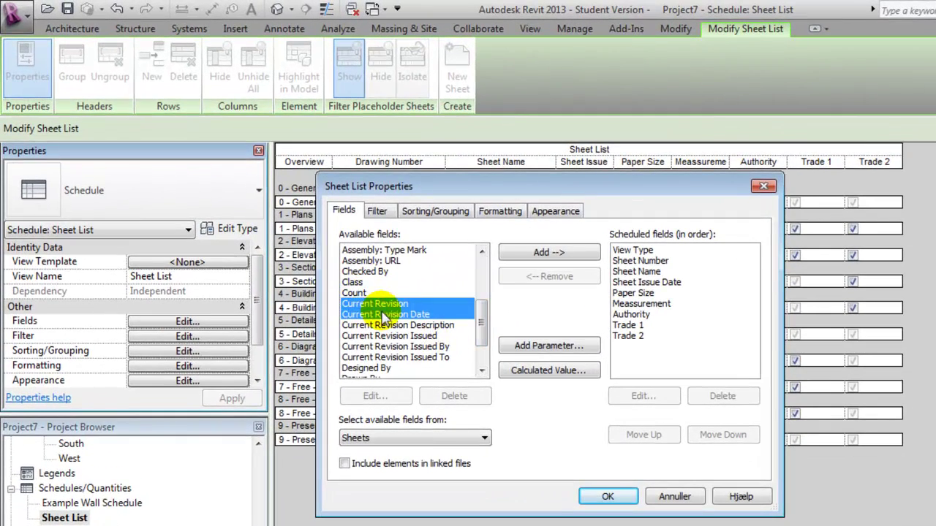
pyautogui.click(539, 253)
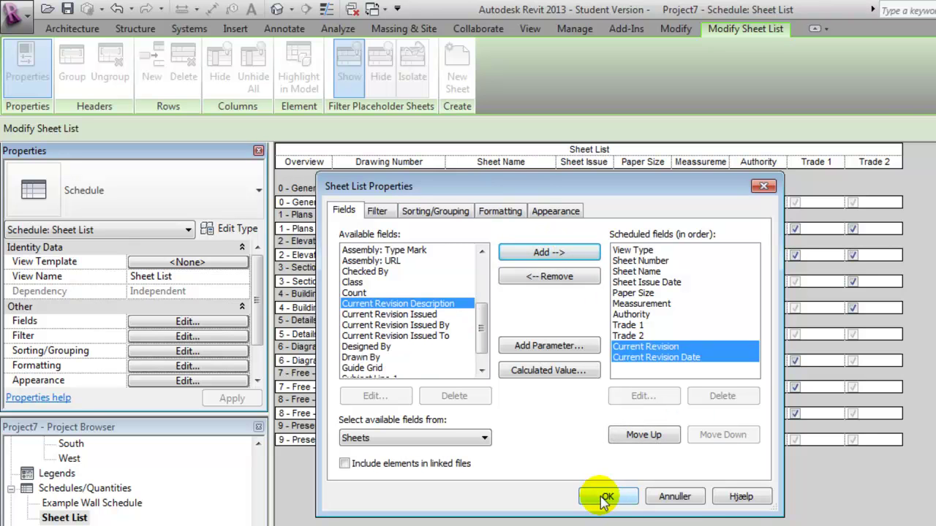
# Move the Current Revision field up above Sheet Issue Date.
pyautogui.click(625, 347)
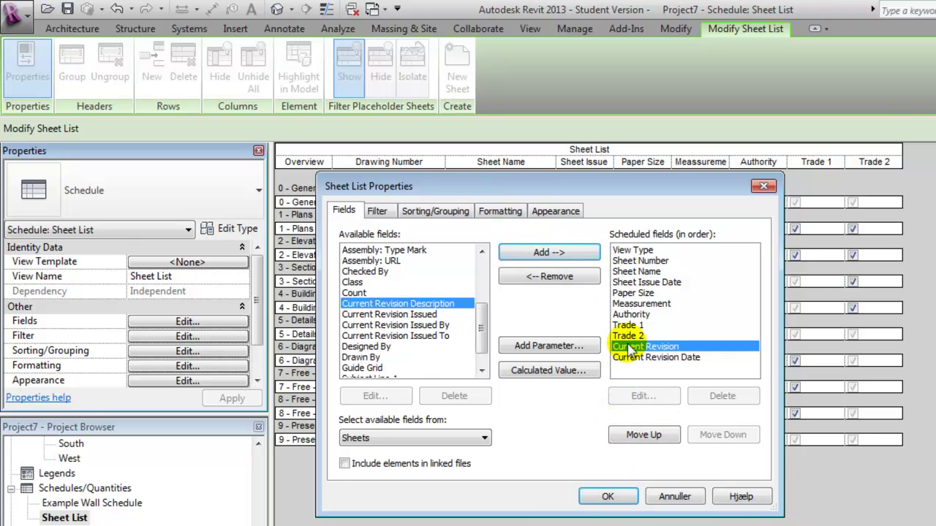
pyautogui.click(637, 437)
pyautogui.click(638, 438)
pyautogui.click(637, 438)
pyautogui.click(639, 441)
pyautogui.click(639, 442)
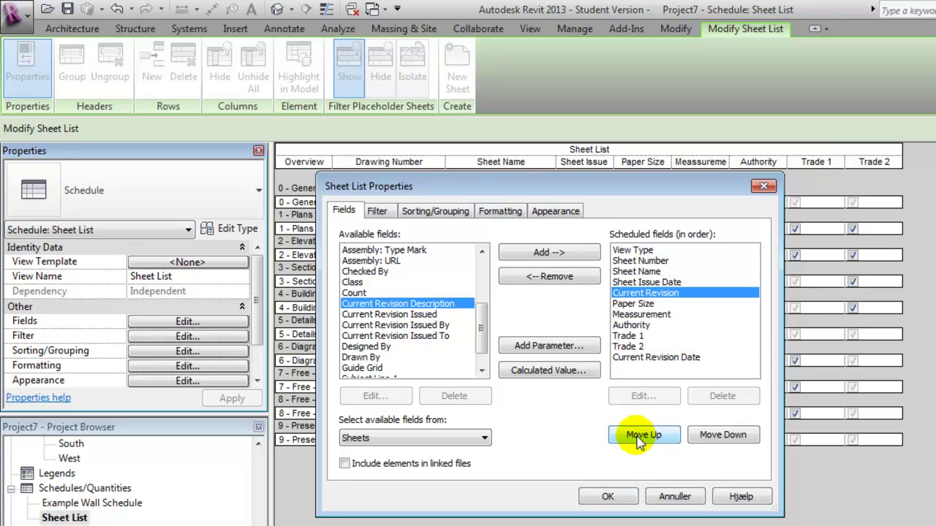
pyautogui.click(639, 442)
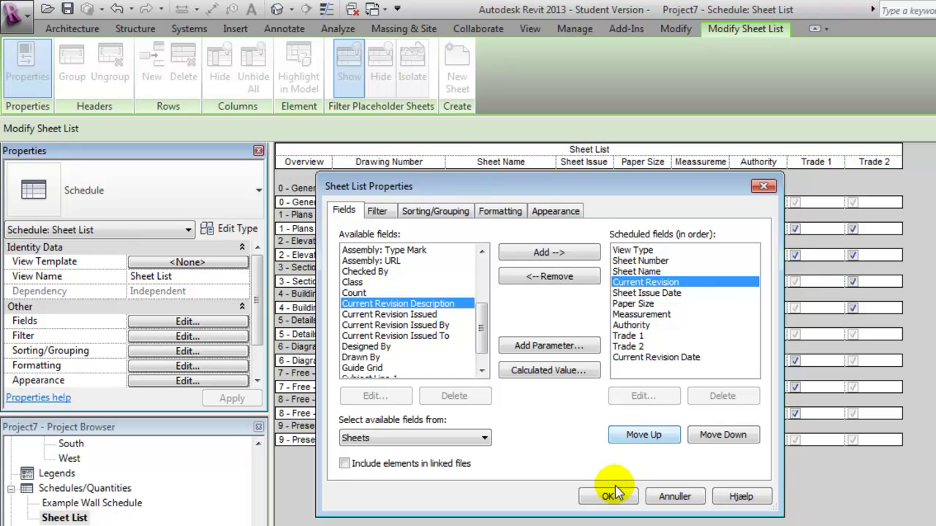
# Move Current Revision Date up to directly after Sheet Issue Date and apply.
pyautogui.click(639, 357)
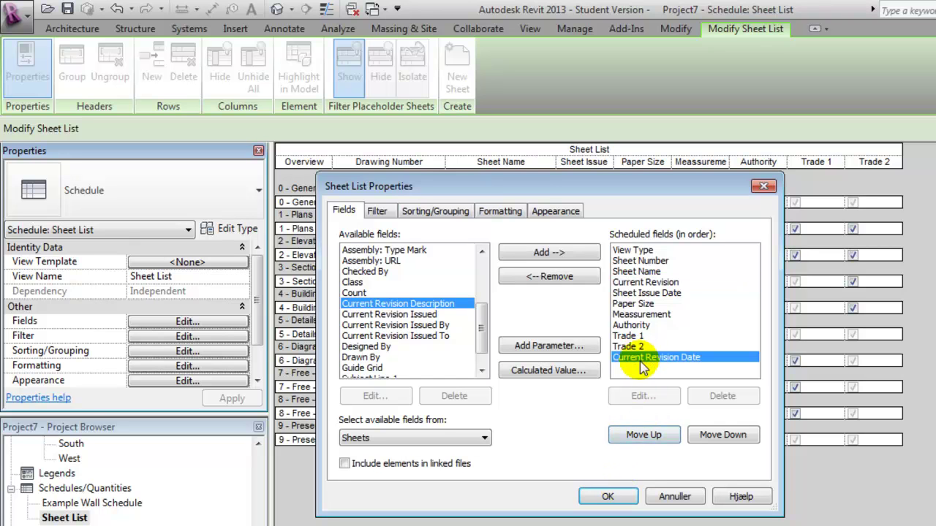
pyautogui.click(634, 436)
pyautogui.click(633, 436)
pyautogui.click(634, 437)
pyautogui.click(634, 437)
pyautogui.click(635, 439)
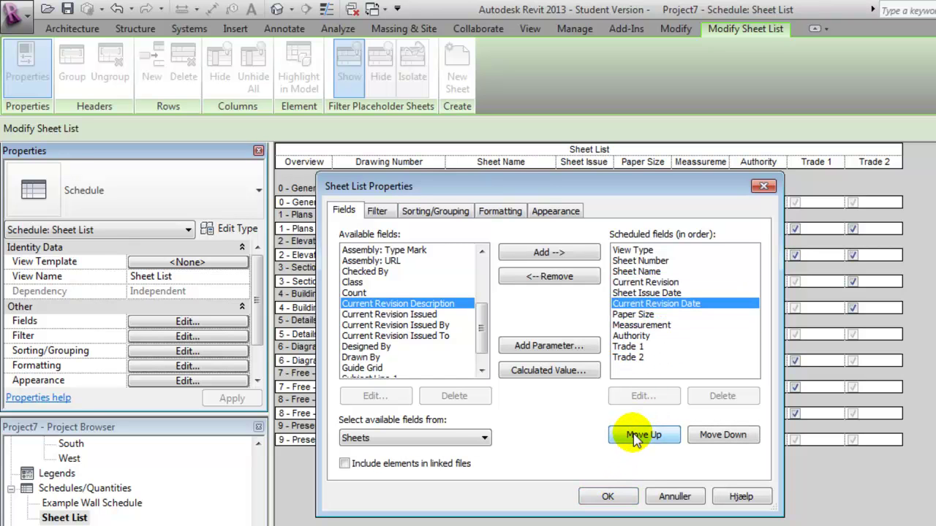
pyautogui.click(608, 497)
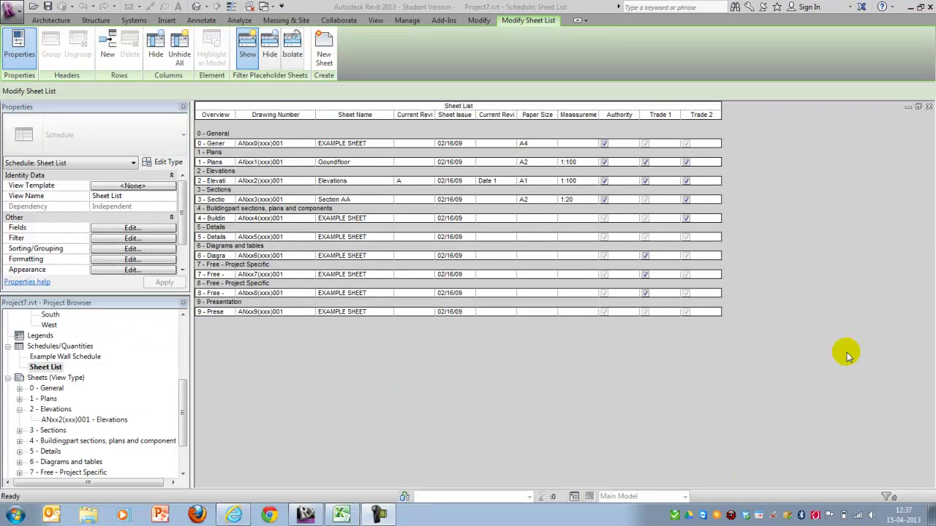
# Reopen the Elevations sheet, then start a new project from the DefaultMetric.rte template.
pyautogui.moveTo(184, 402); pyautogui.dragTo(183, 411)
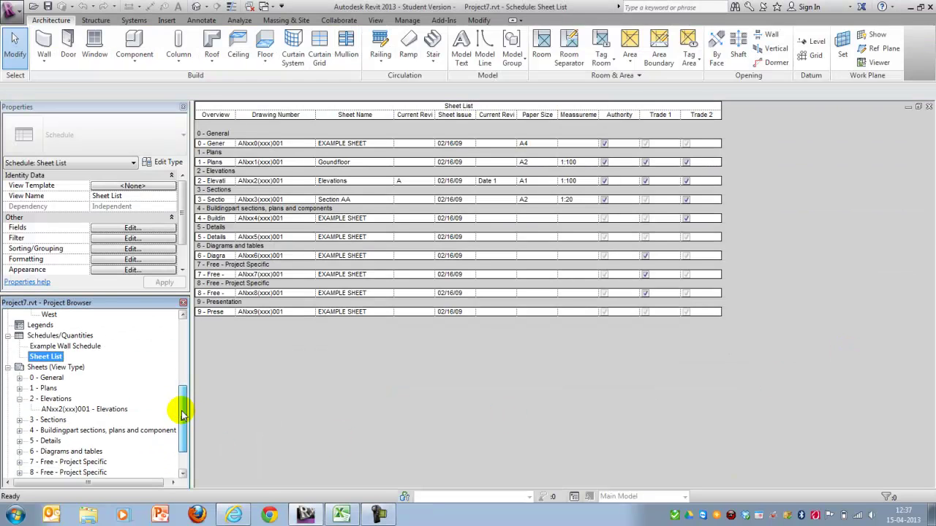
pyautogui.doubleClick(52, 390)
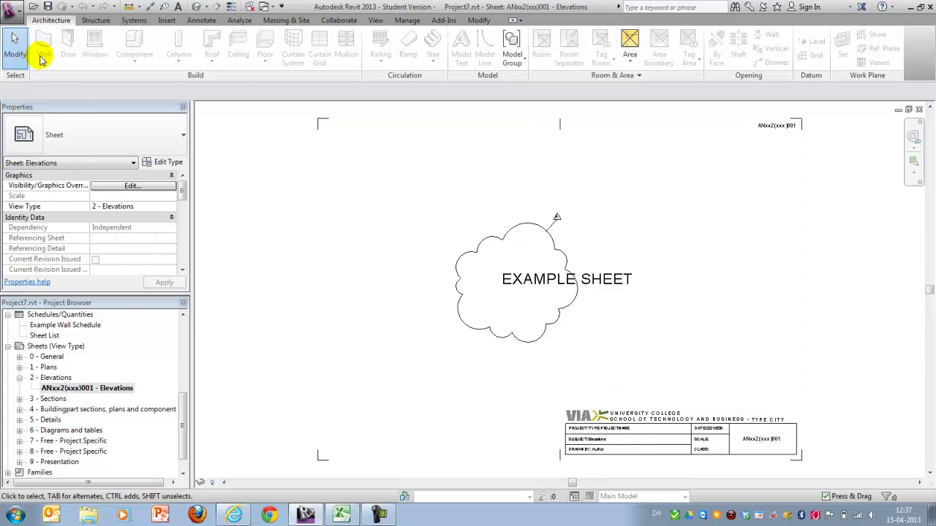
pyautogui.click(12, 10)
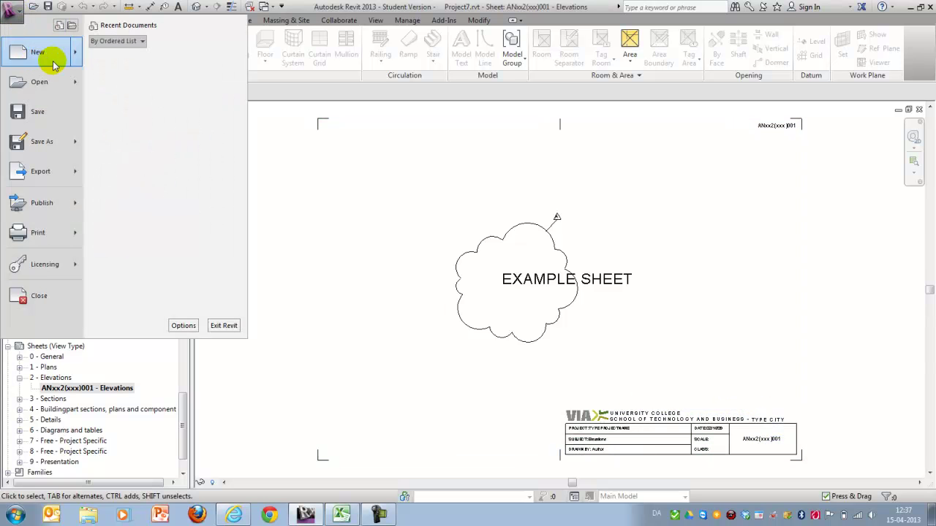
pyautogui.click(328, 224)
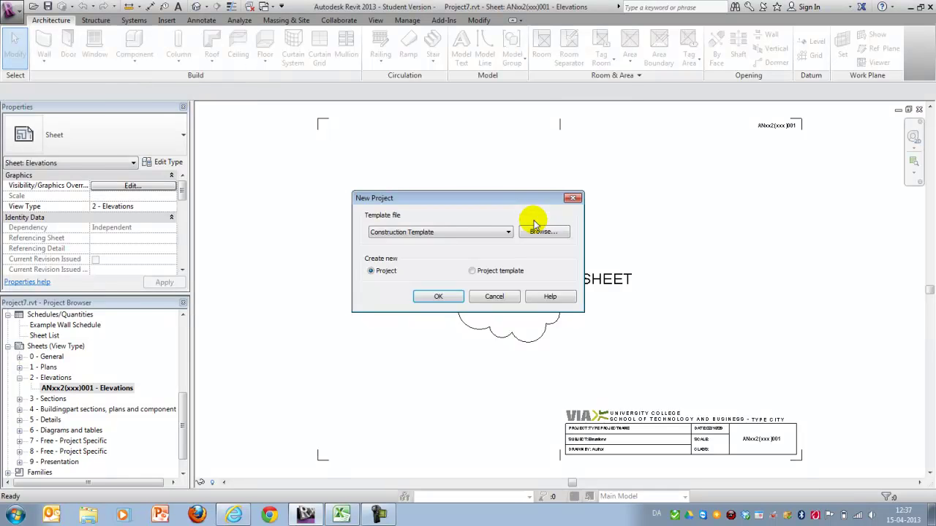
pyautogui.click(538, 231)
pyautogui.click(143, 137)
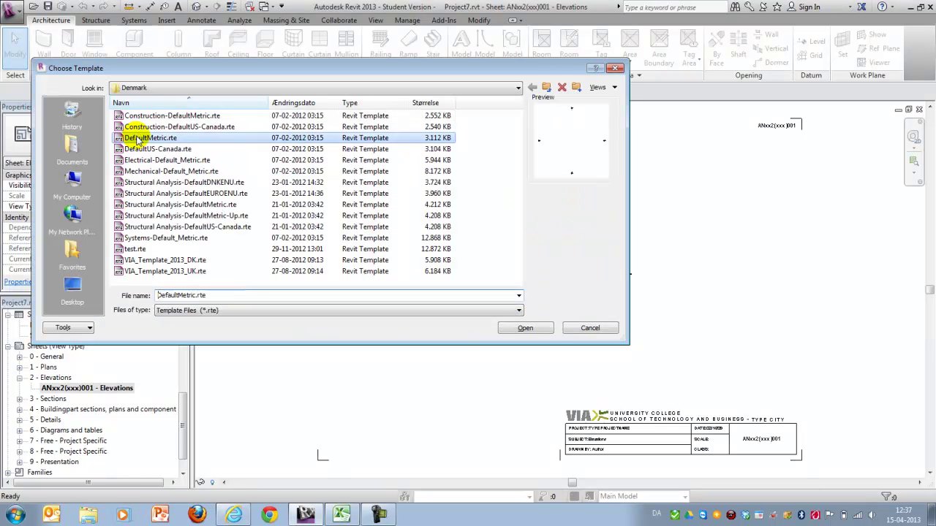
pyautogui.click(526, 329)
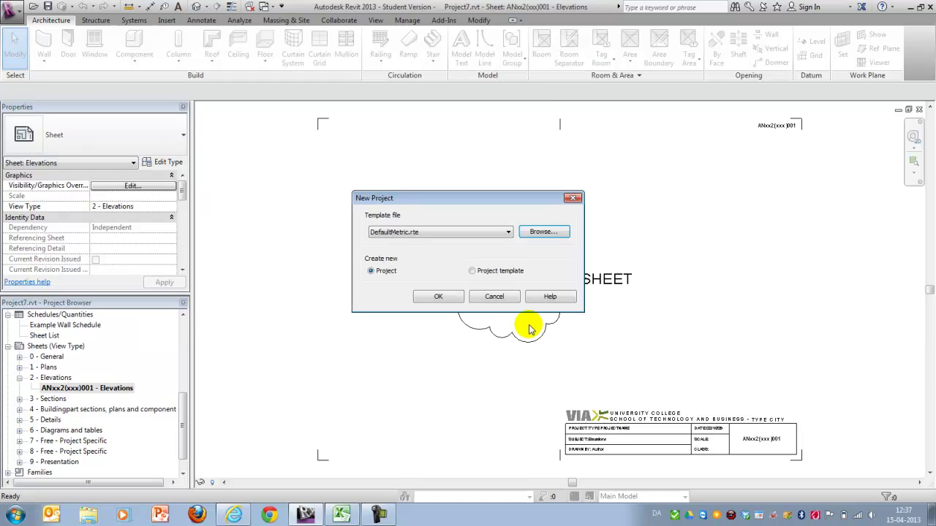
pyautogui.click(439, 296)
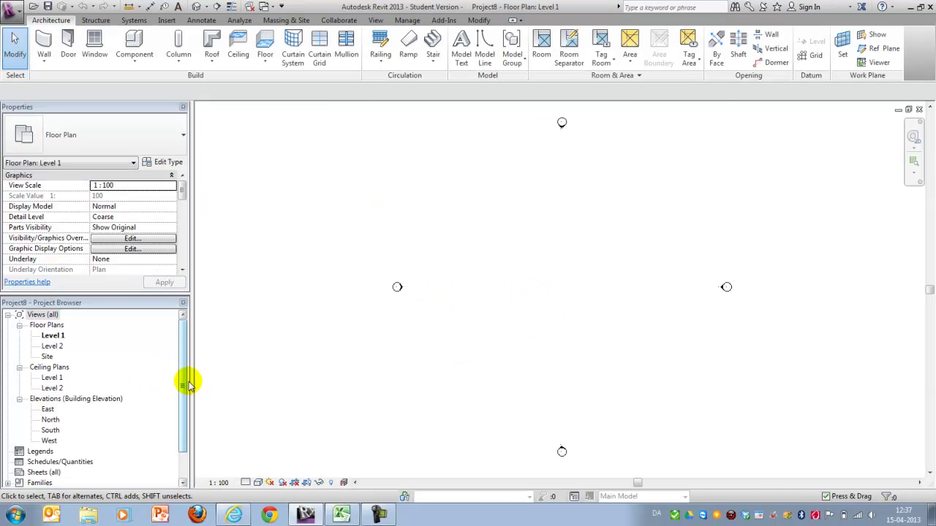
# Create a new sheet A101 using the A1 metric titleblock.
pyautogui.moveTo(185, 386); pyautogui.dragTo(185, 422)
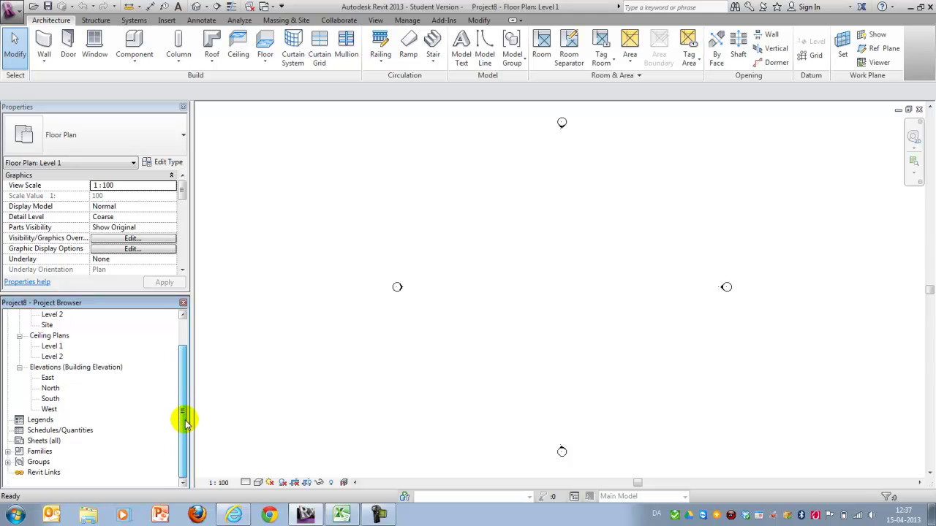
pyautogui.rightClick(37, 447)
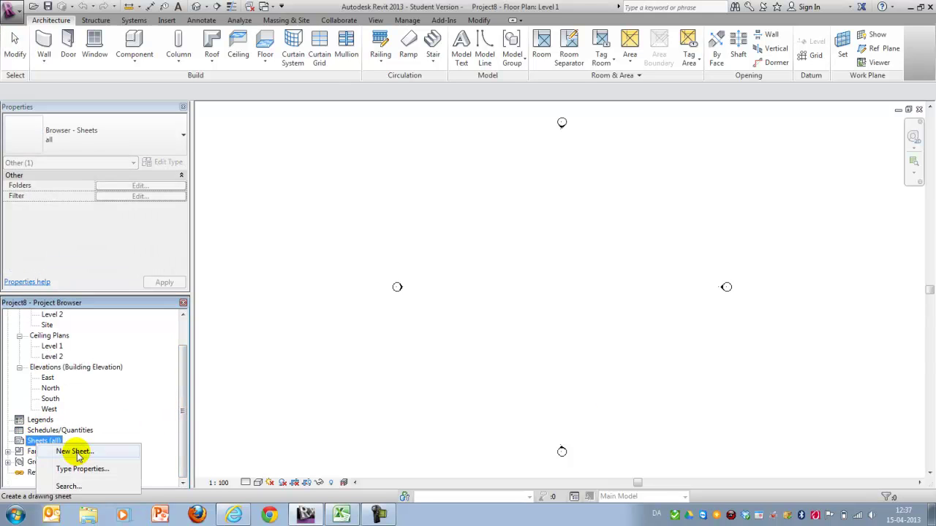
pyautogui.click(72, 447)
pyautogui.click(499, 388)
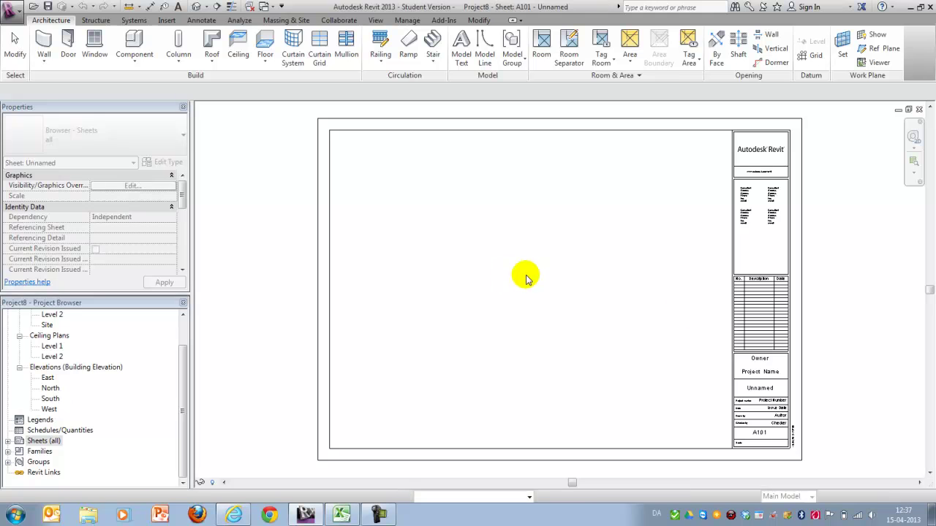
# Zoom in to inspect the titleblock's revision table on A101, then close the sheet.
pyautogui.scroll(2, 877, 245)
pyautogui.scroll(1, 710, 314)
pyautogui.scroll(-3, 669, 317)
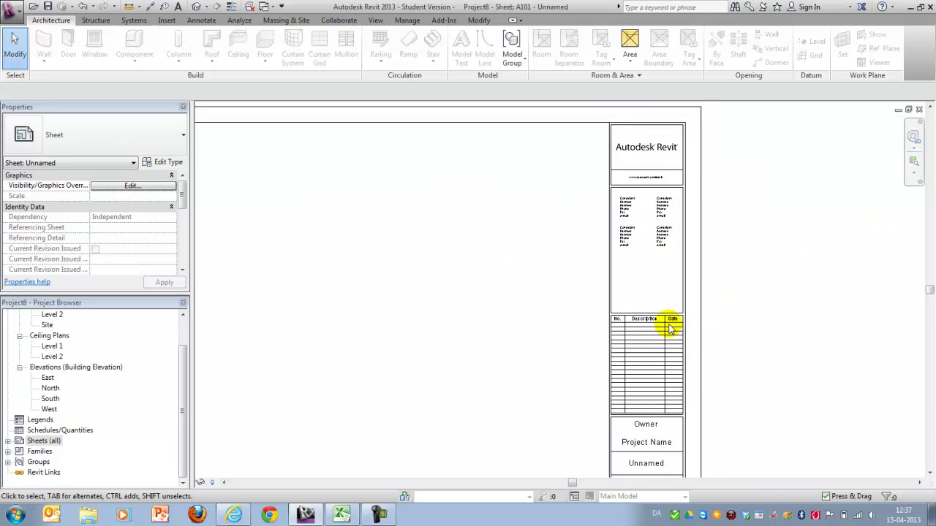
pyautogui.scroll(-1, 616, 325)
pyautogui.scroll(2, 580, 407)
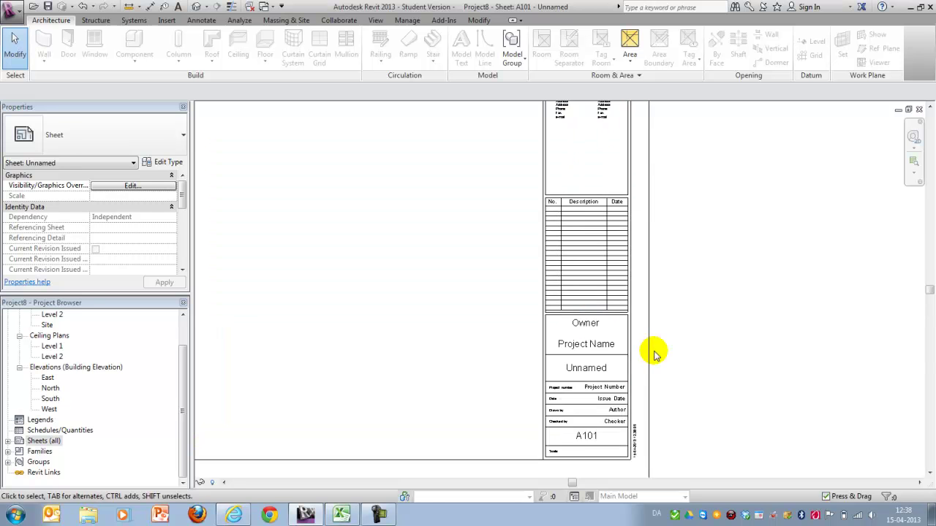
pyautogui.scroll(1, 664, 418)
pyautogui.scroll(-3, 656, 278)
pyautogui.scroll(2, 570, 262)
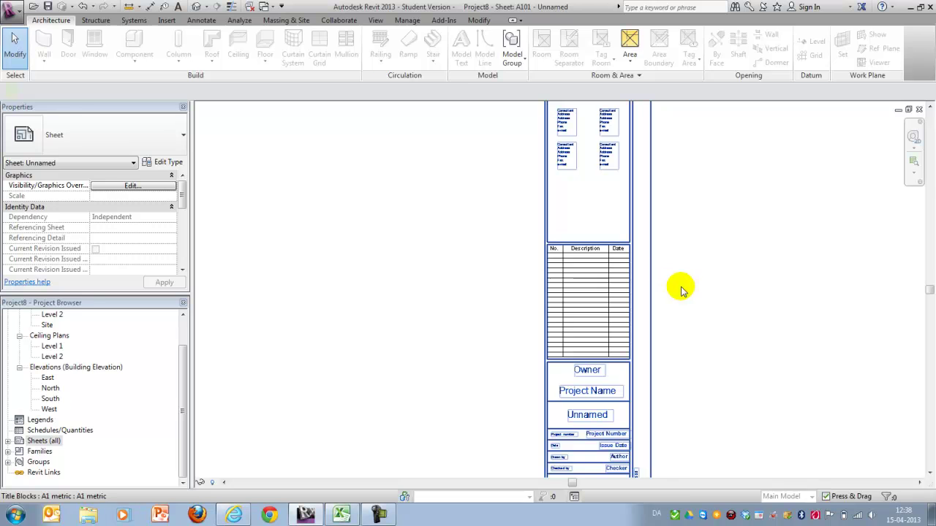
pyautogui.scroll(2, 679, 288)
pyautogui.click(636, 272)
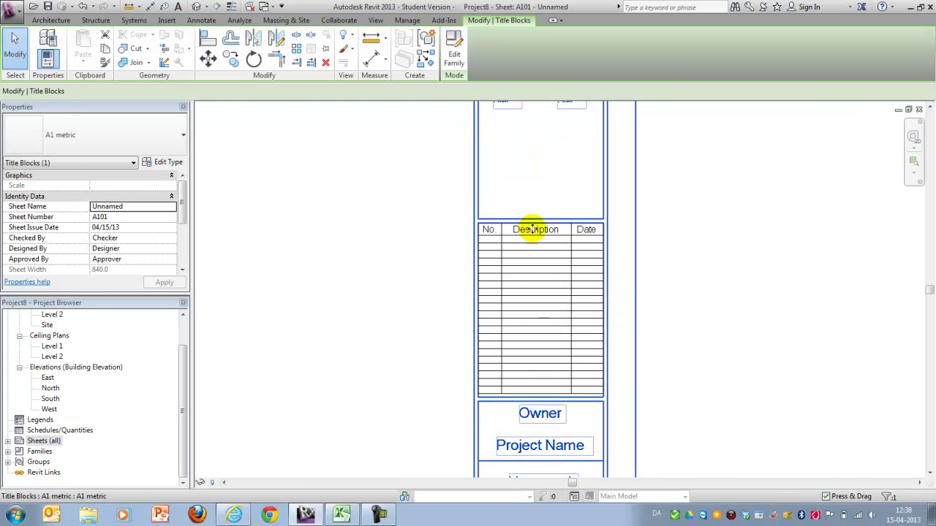
pyautogui.scroll(-3, 722, 280)
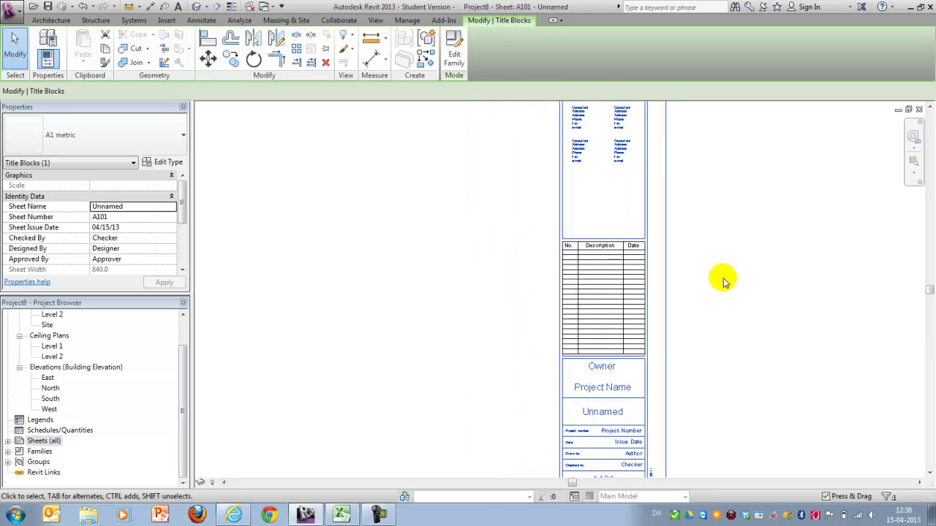
pyautogui.scroll(-1, 723, 280)
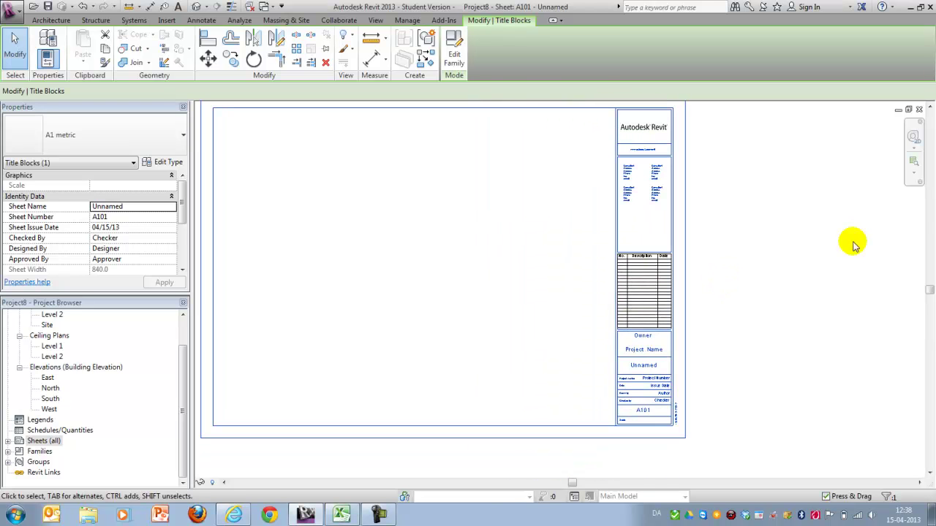
pyautogui.click(919, 109)
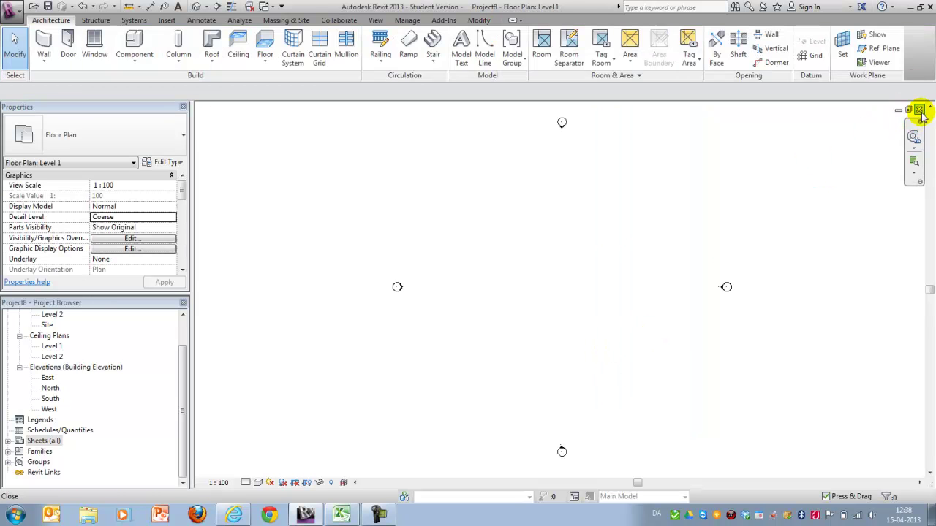
# Close Project8 without saving and return to Project7's Sheet List schedule.
pyautogui.click(919, 110)
pyautogui.click(483, 317)
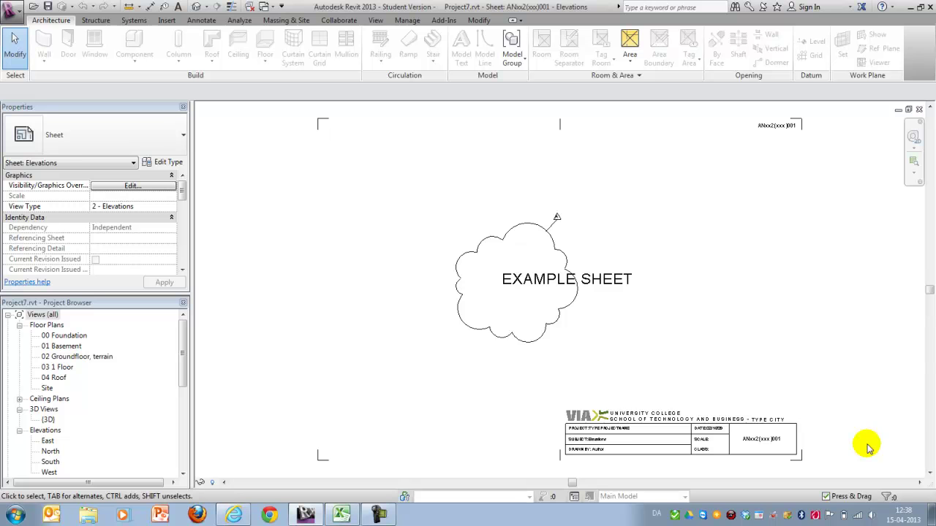
pyautogui.click(919, 110)
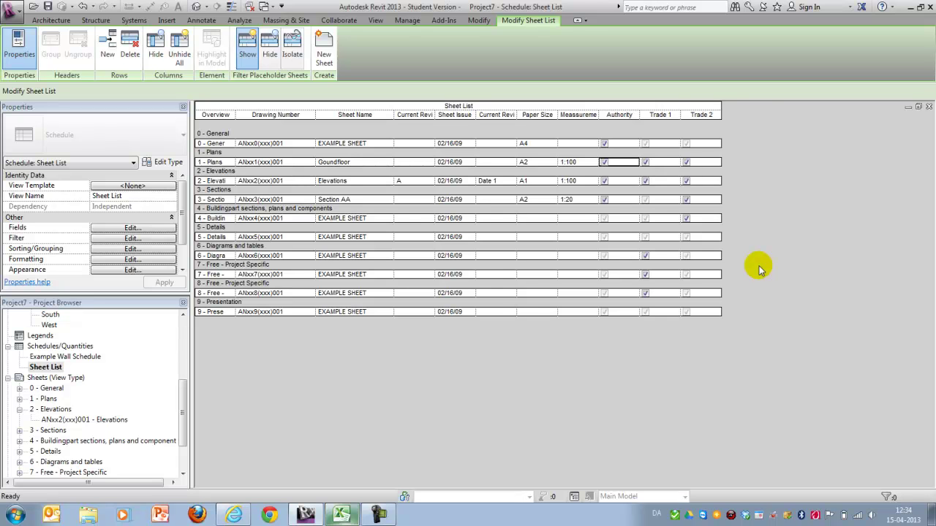
pyautogui.click(341, 515)
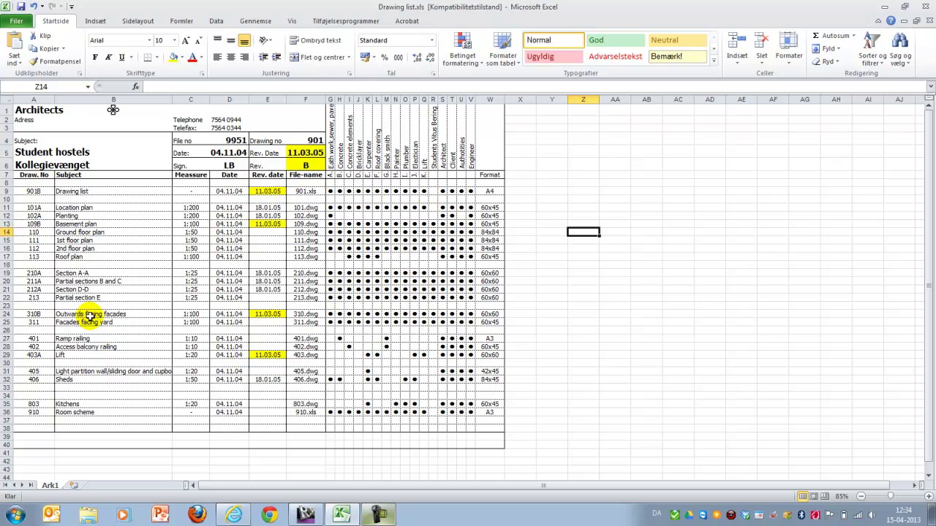
pyautogui.click(884, 8)
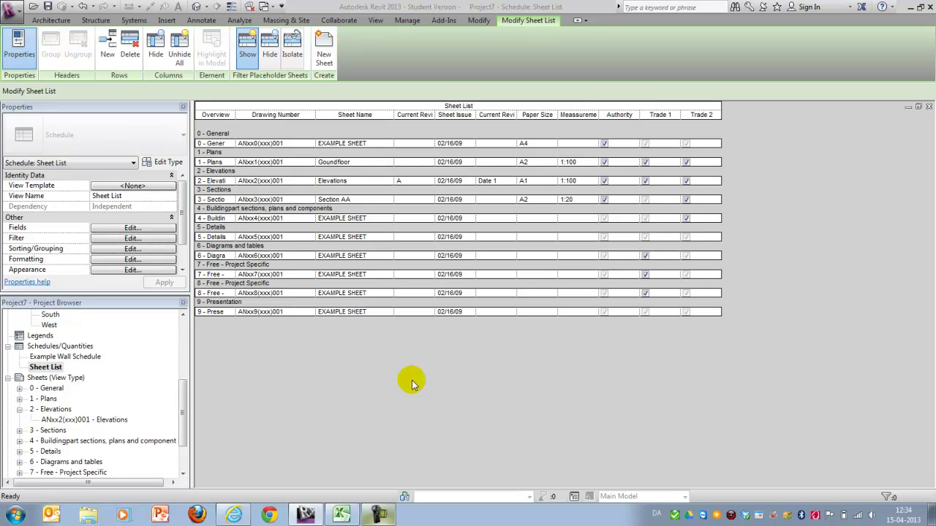
pyautogui.click(12, 15)
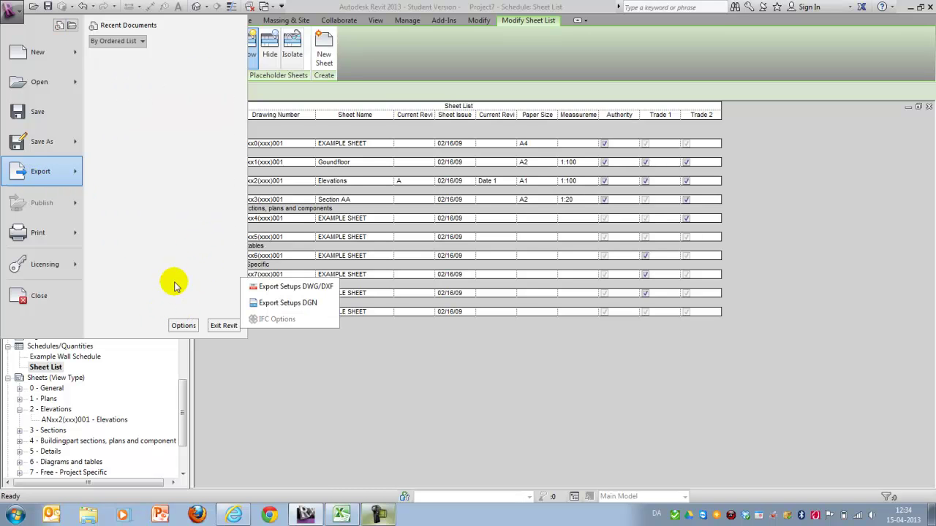
pyautogui.moveTo(183, 267)
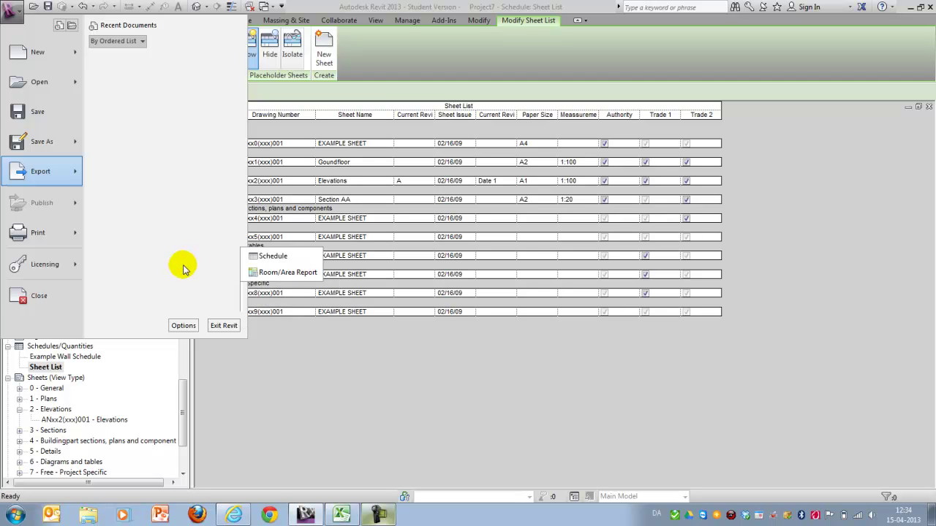
pyautogui.click(273, 257)
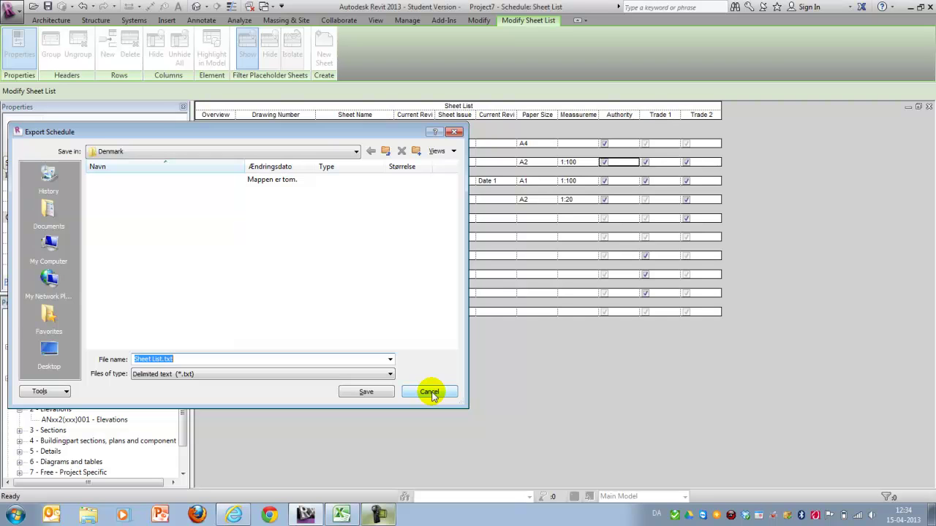
pyautogui.click(430, 393)
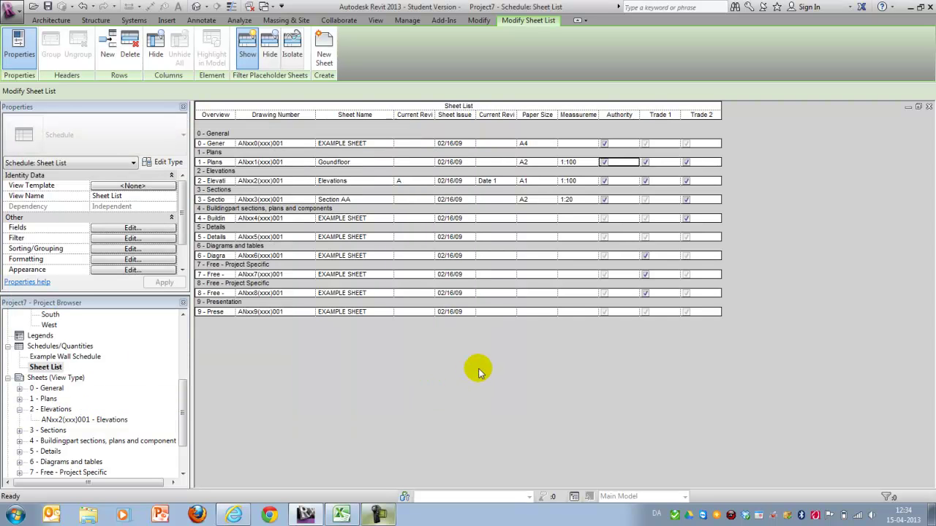